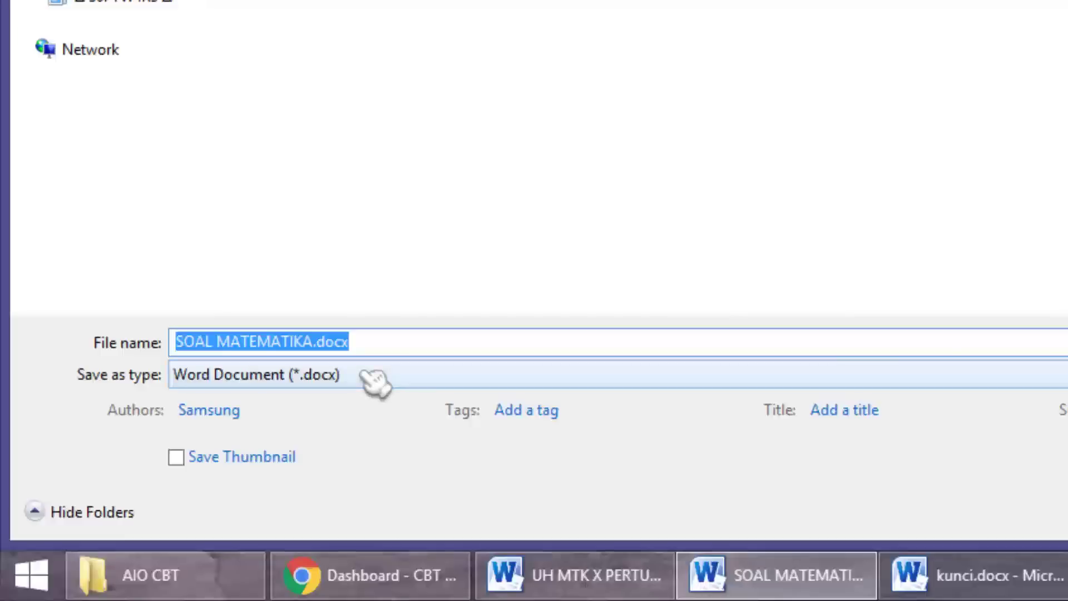
# Save the document as SOAL MATEMATIKA.rtf in Rich Text Format and close it along with kunci.docx.
pyautogui.click(374, 382)
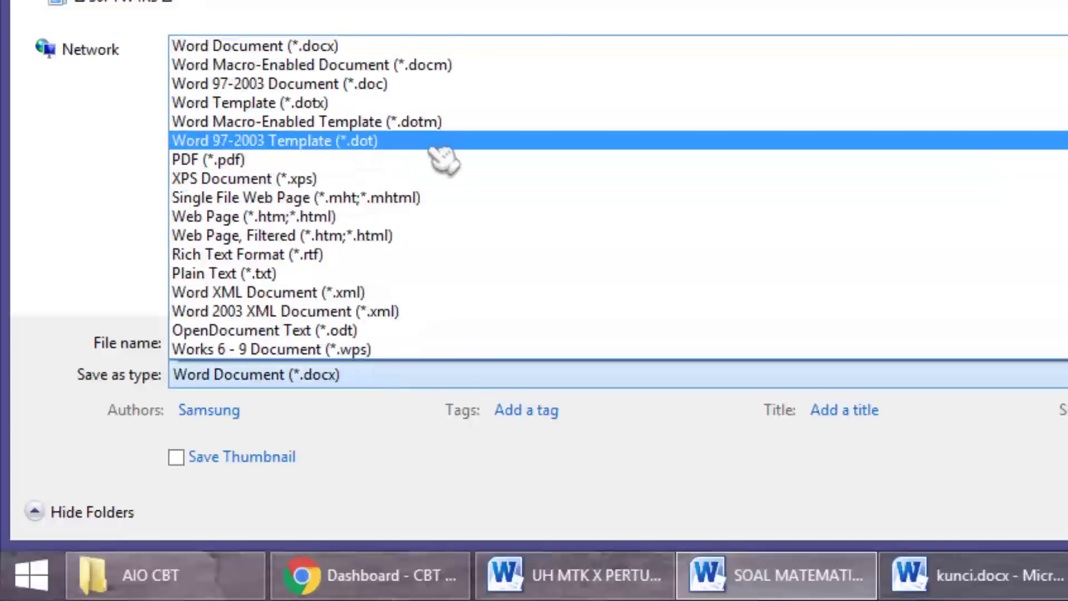
pyautogui.click(381, 257)
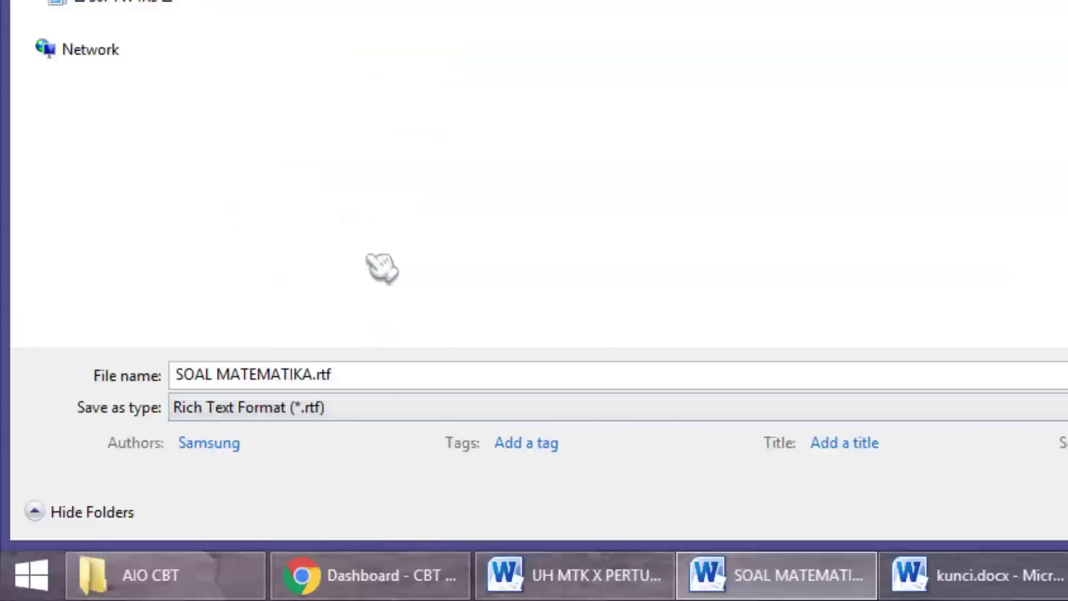
pyautogui.click(971, 558)
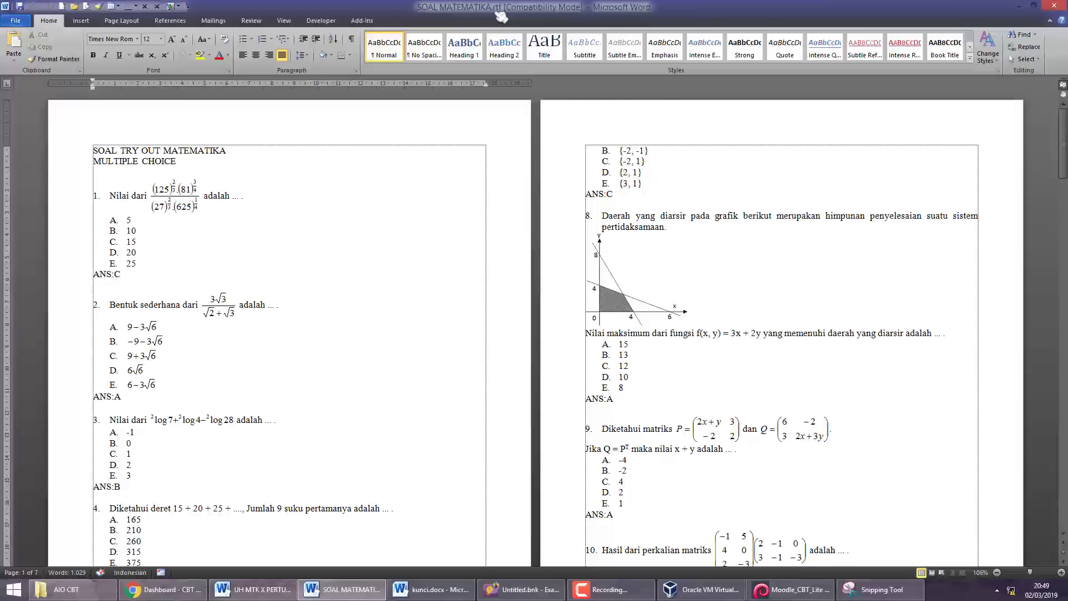
pyautogui.click(1055, 5)
pyautogui.click(1053, 8)
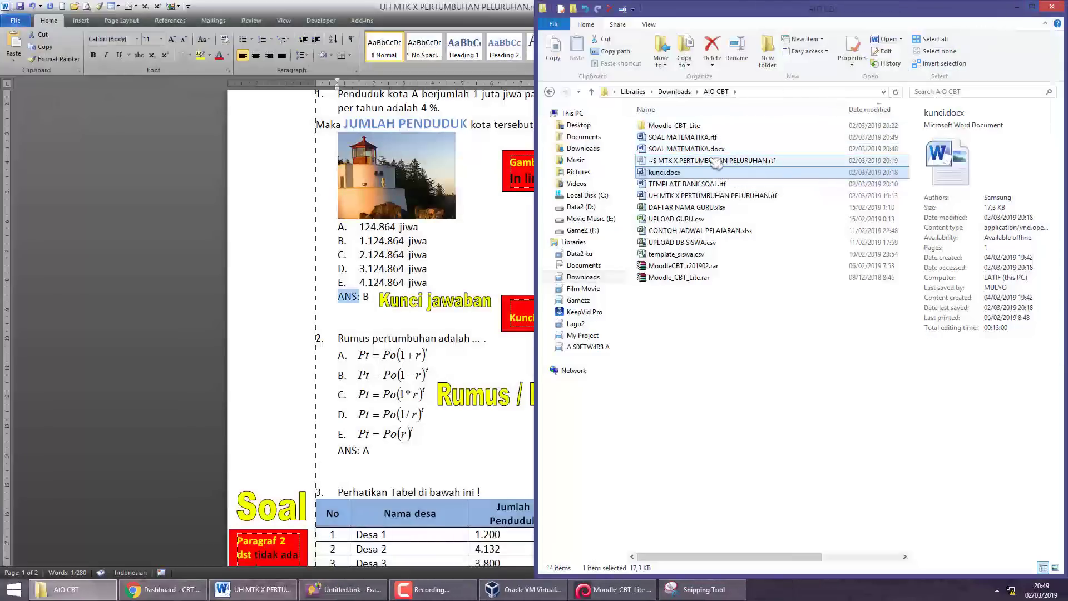
# Copy SOAL MATEMATIKA.rtf from the AIO CBT folder to the Desktop folder.
pyautogui.click(706, 138)
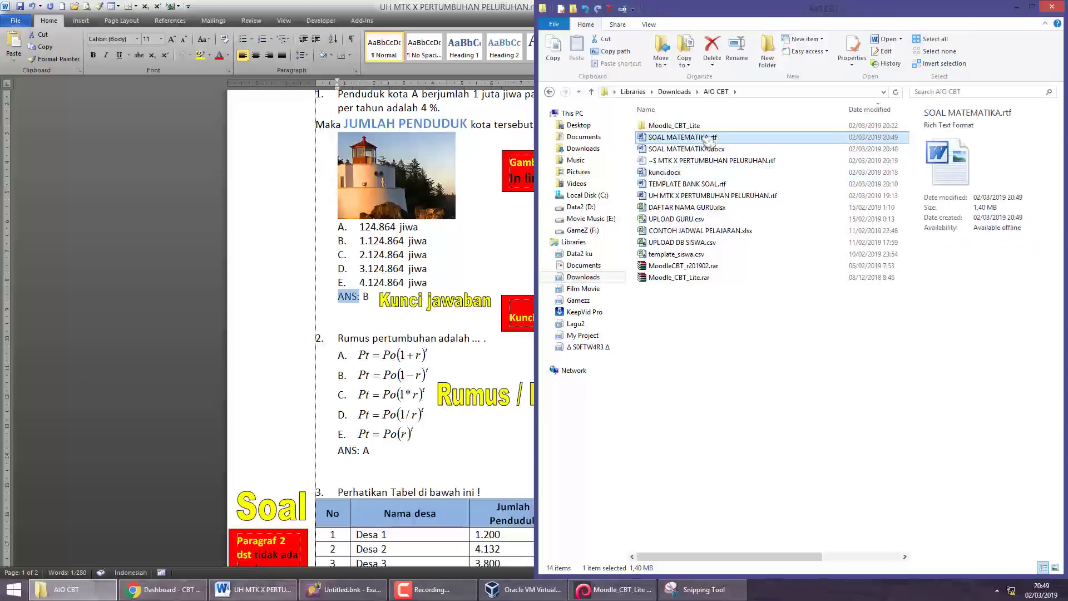
pyautogui.click(578, 125)
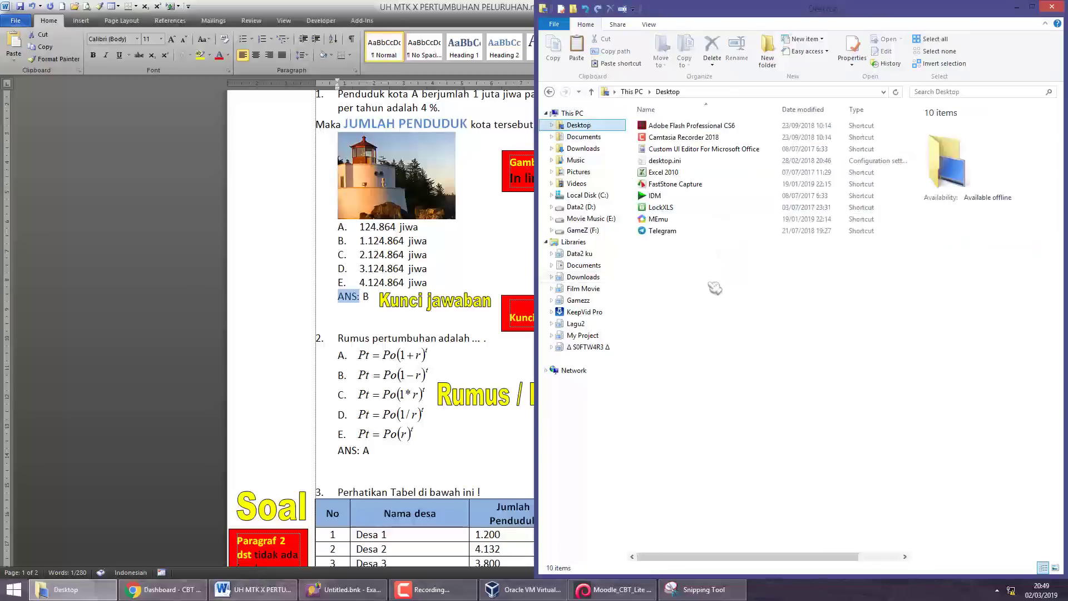
pyautogui.click(525, 132)
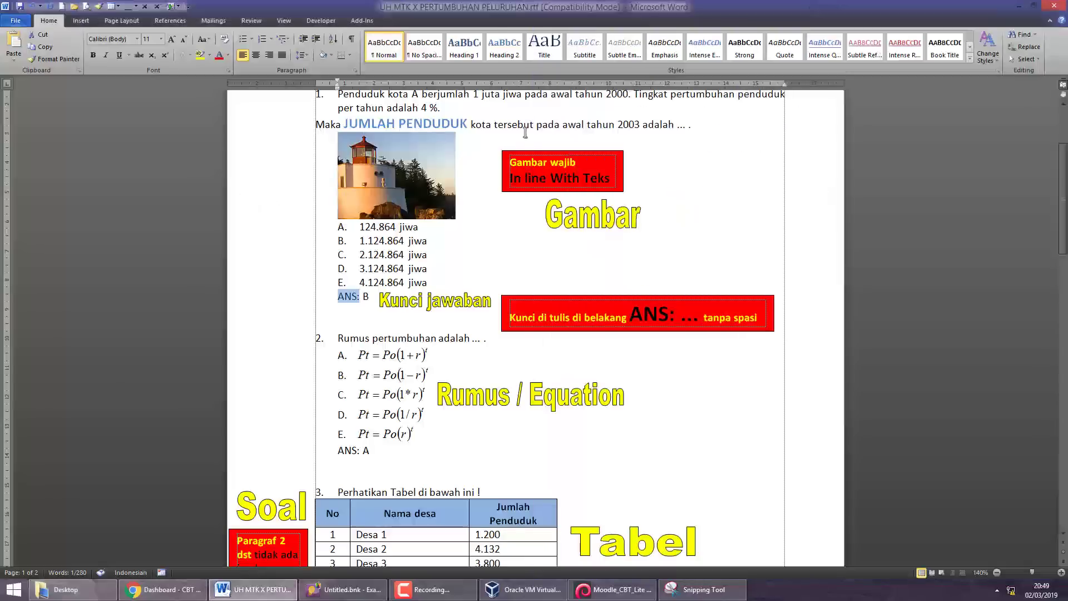
pyautogui.click(1024, 7)
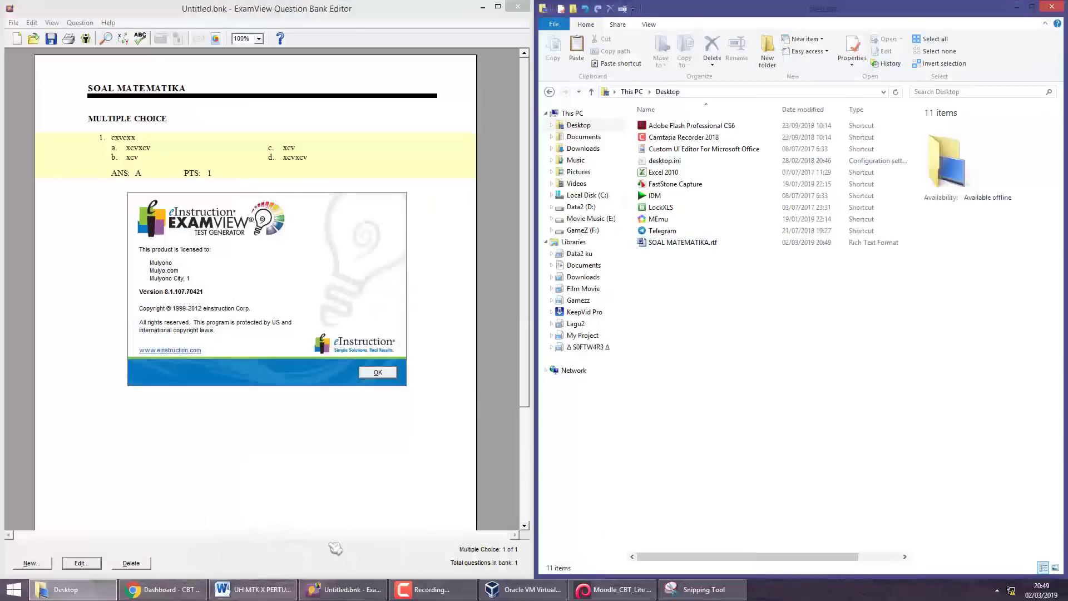
# Close the UH MTK X PERTUMBUHAN PELURUHAN.rtf document without saving its changes.
pyautogui.rightClick(253, 590)
pyautogui.click(234, 556)
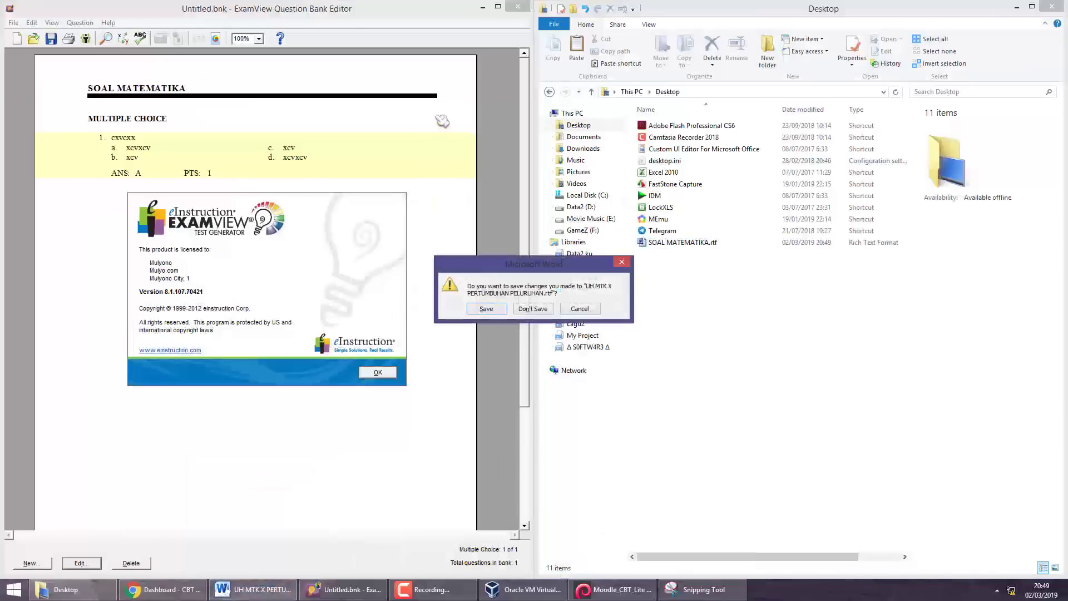
pyautogui.click(534, 309)
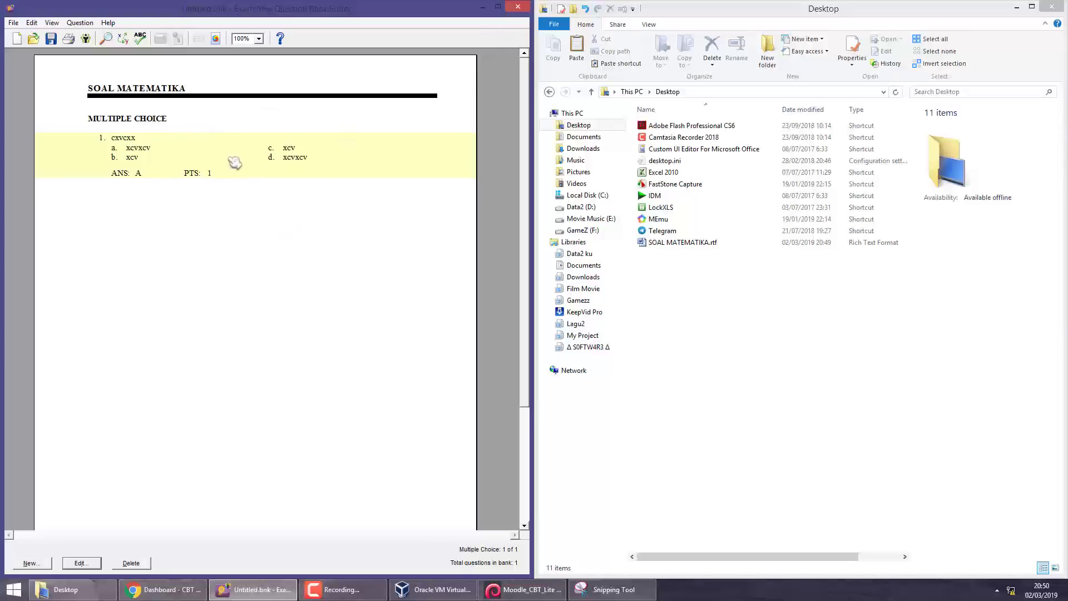
# Launch ExamView ImportUtility from the list of installed apps.
pyautogui.click(14, 590)
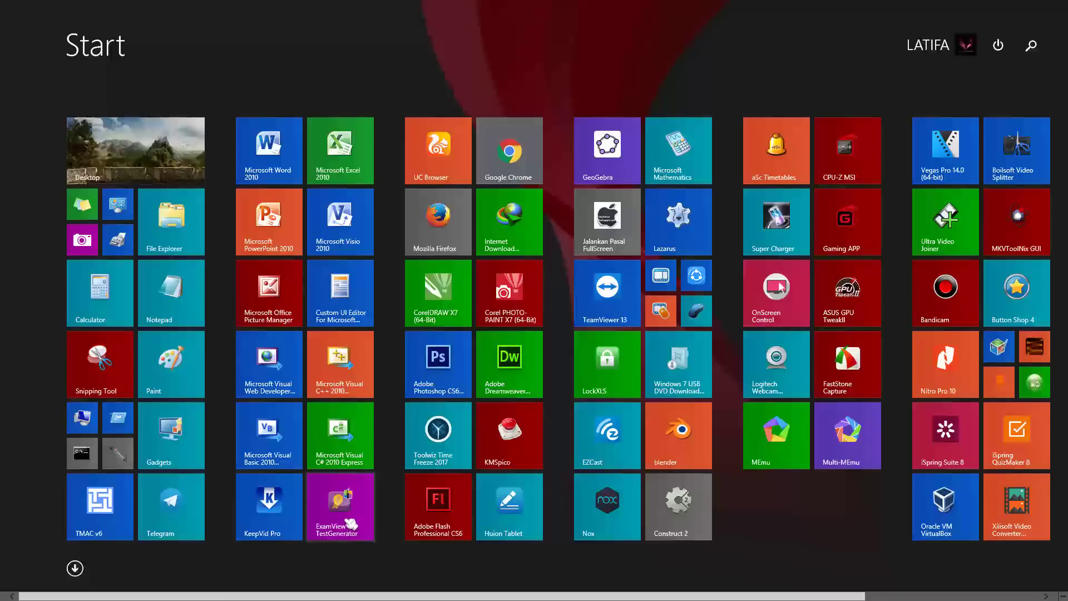
pyautogui.click(74, 568)
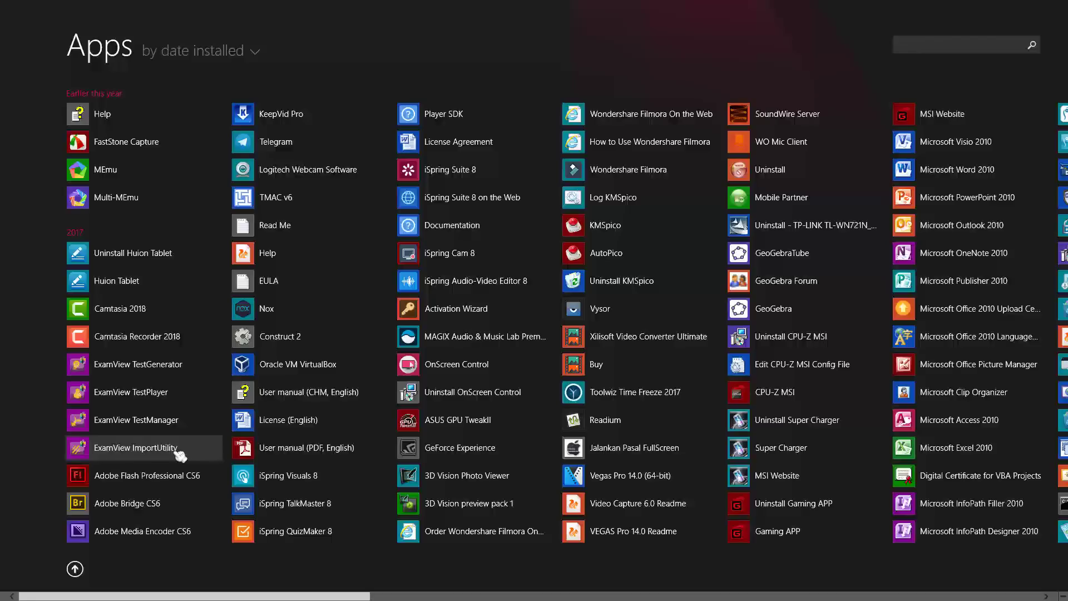
pyautogui.click(179, 454)
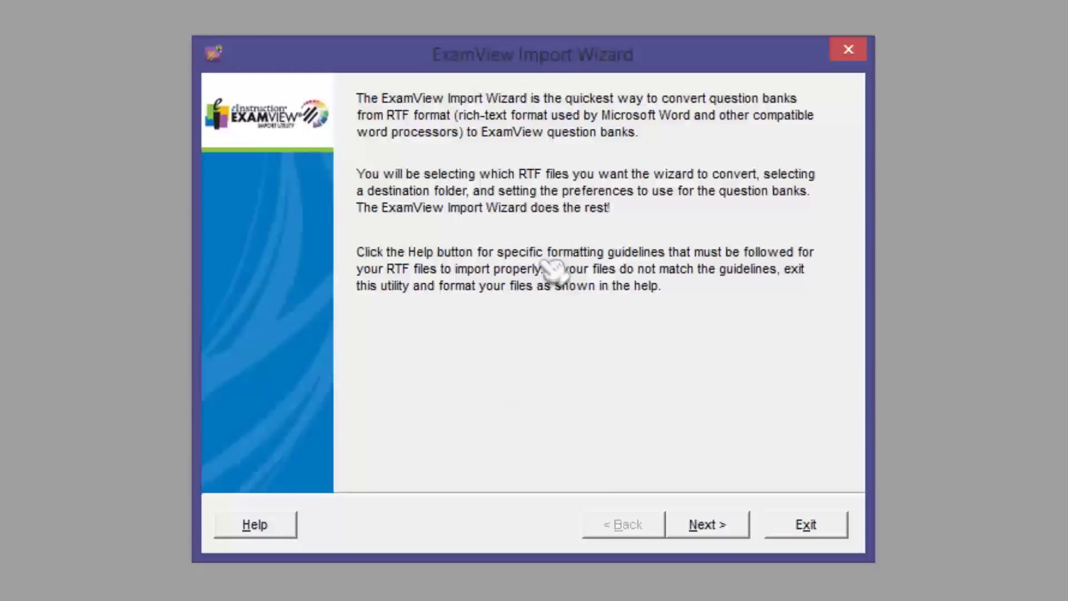
# Go to the import wizard's file selection and set the source folder for RTF files to Desktop.
pyautogui.click(705, 526)
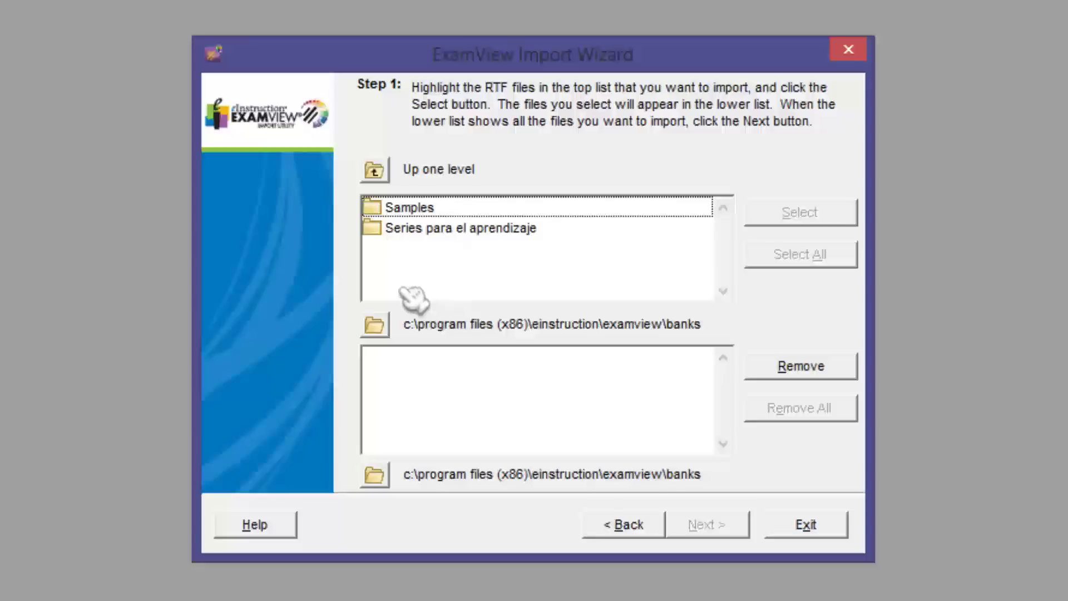
pyautogui.click(390, 330)
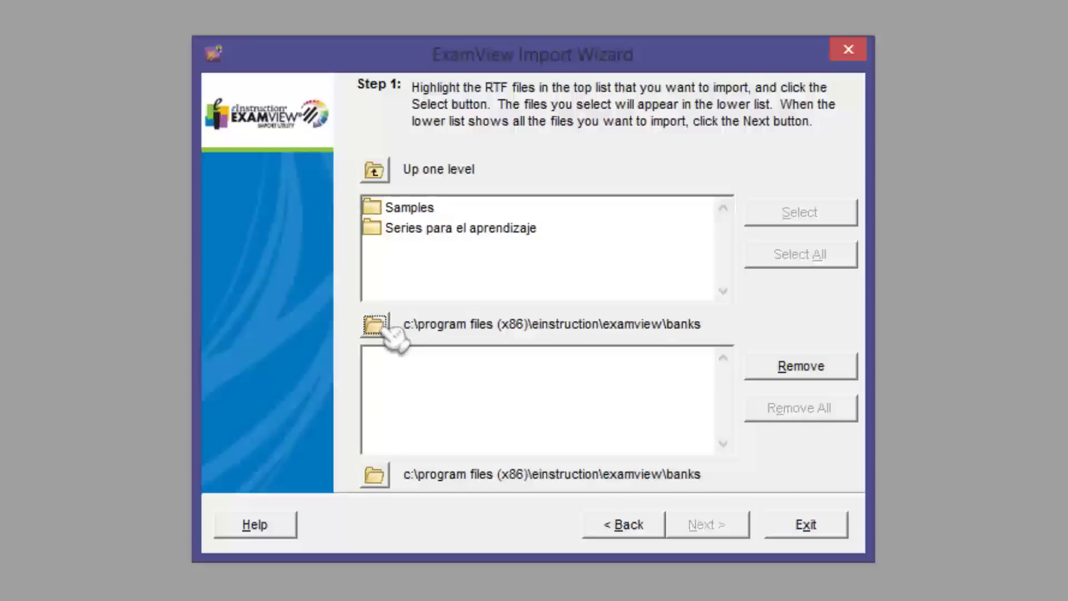
pyautogui.scroll(5, 503, 341)
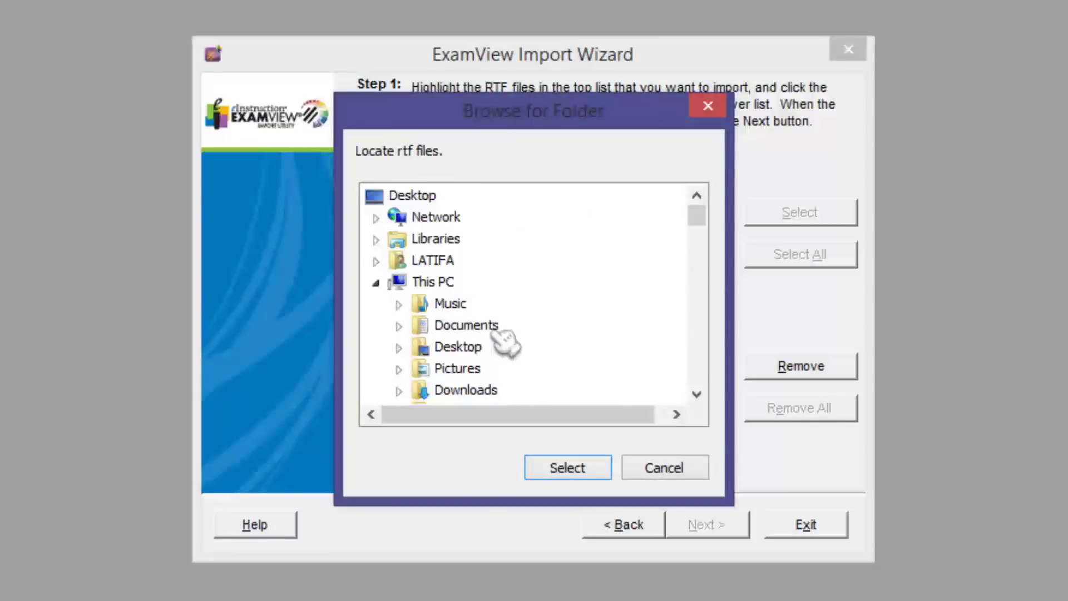
pyautogui.click(424, 198)
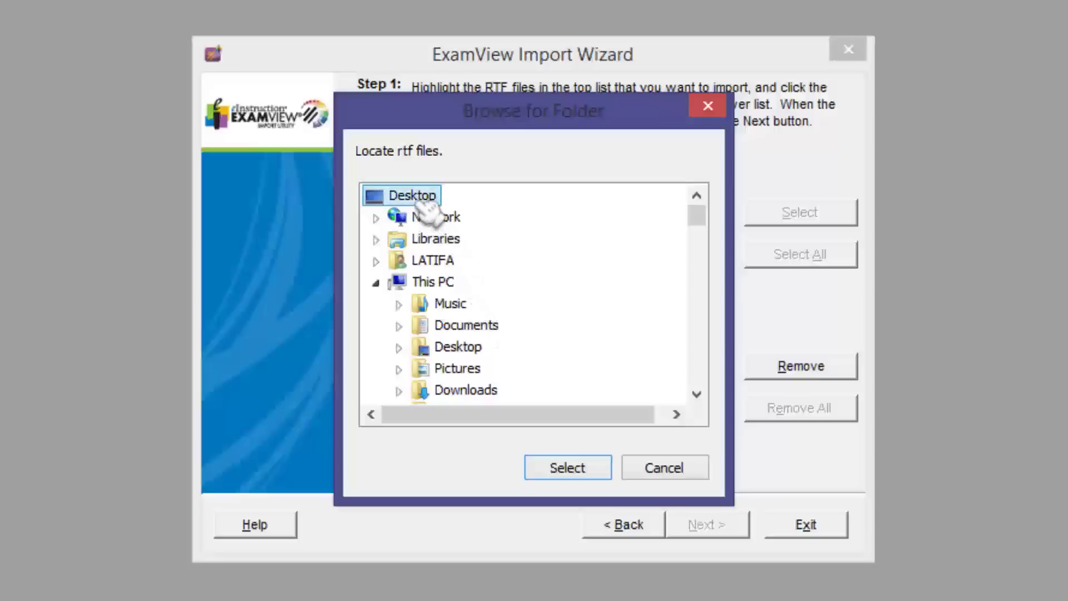
pyautogui.click(579, 469)
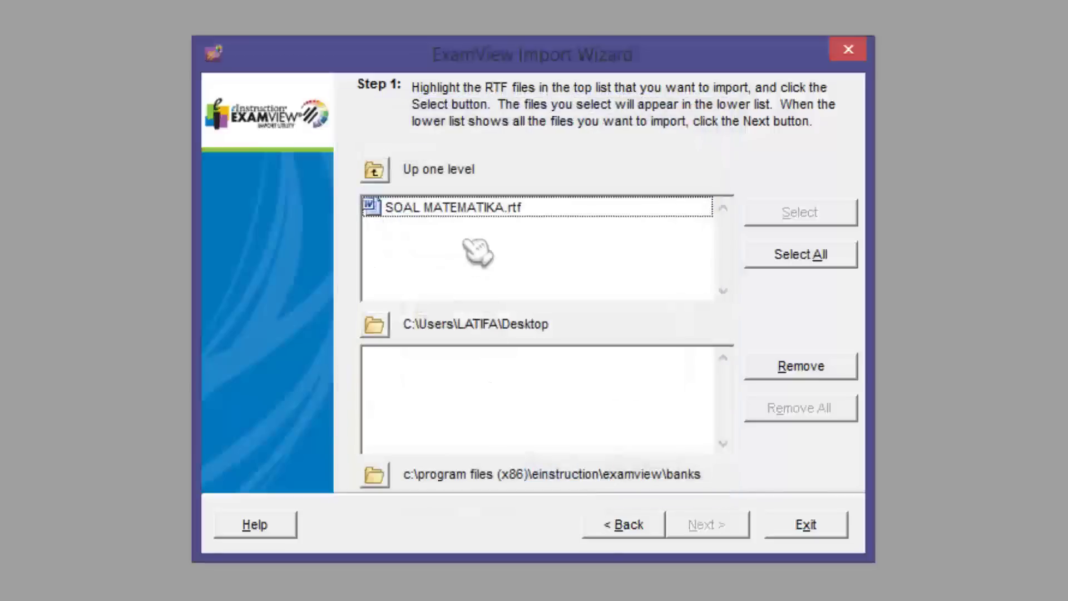
# Set the destination folder for the converted question banks to Desktop.
pyautogui.click(470, 211)
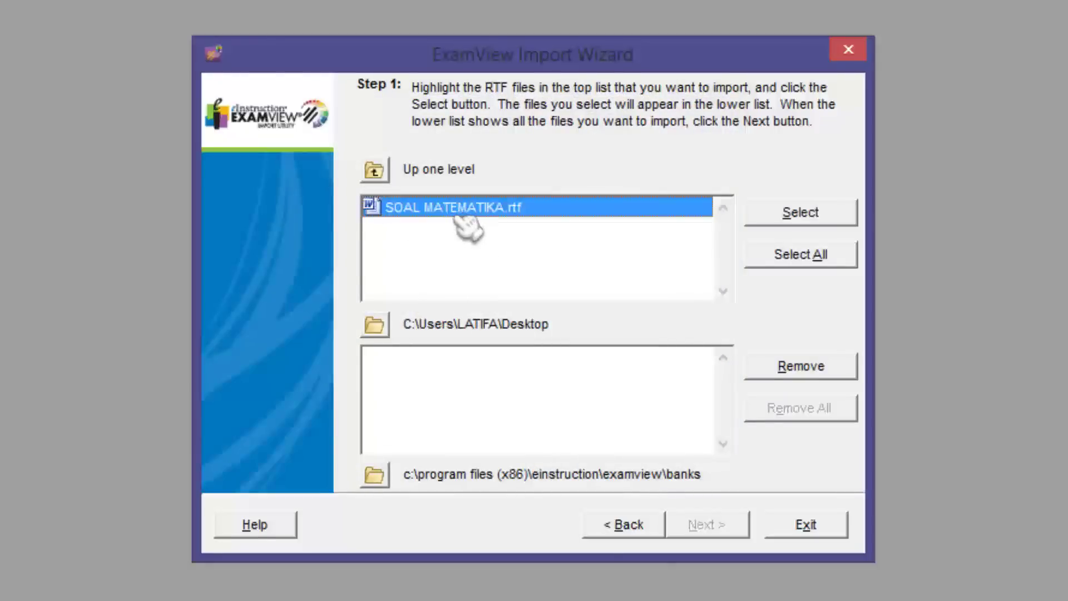
pyautogui.click(489, 382)
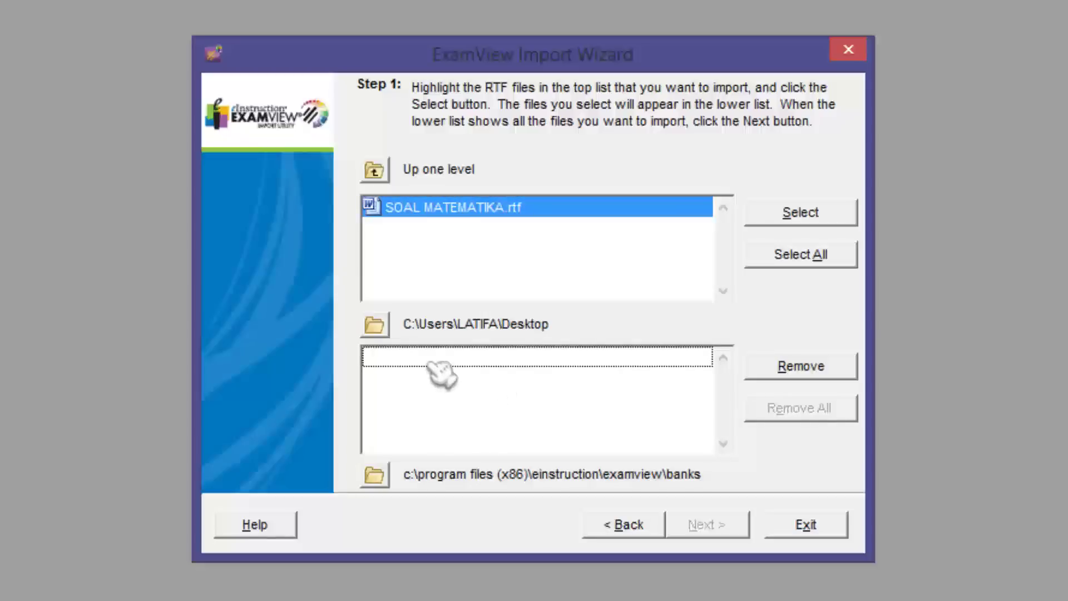
pyautogui.click(384, 476)
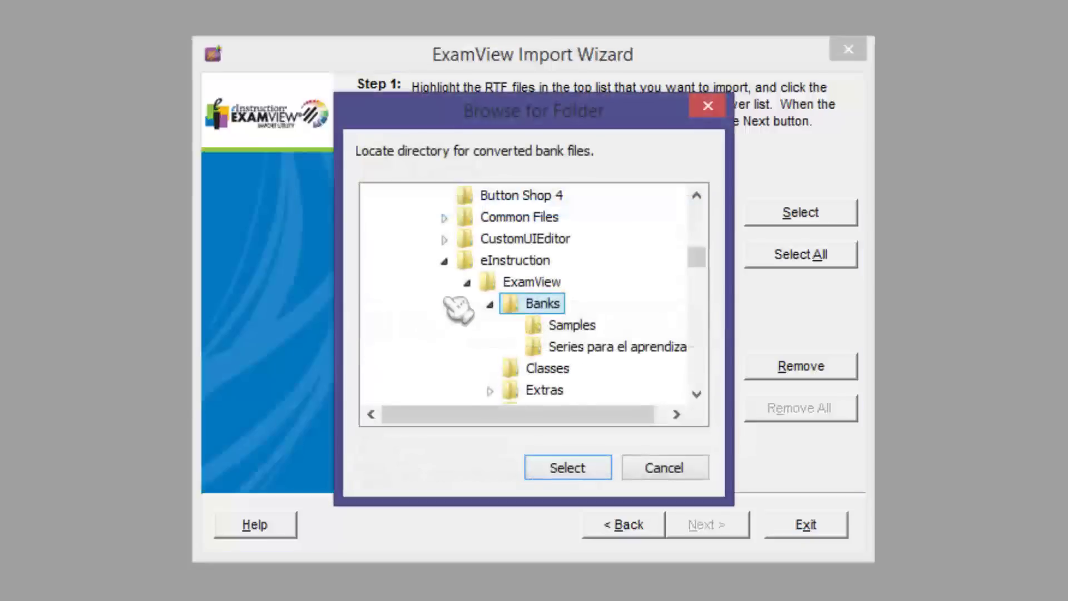
pyautogui.scroll(5, 453, 310)
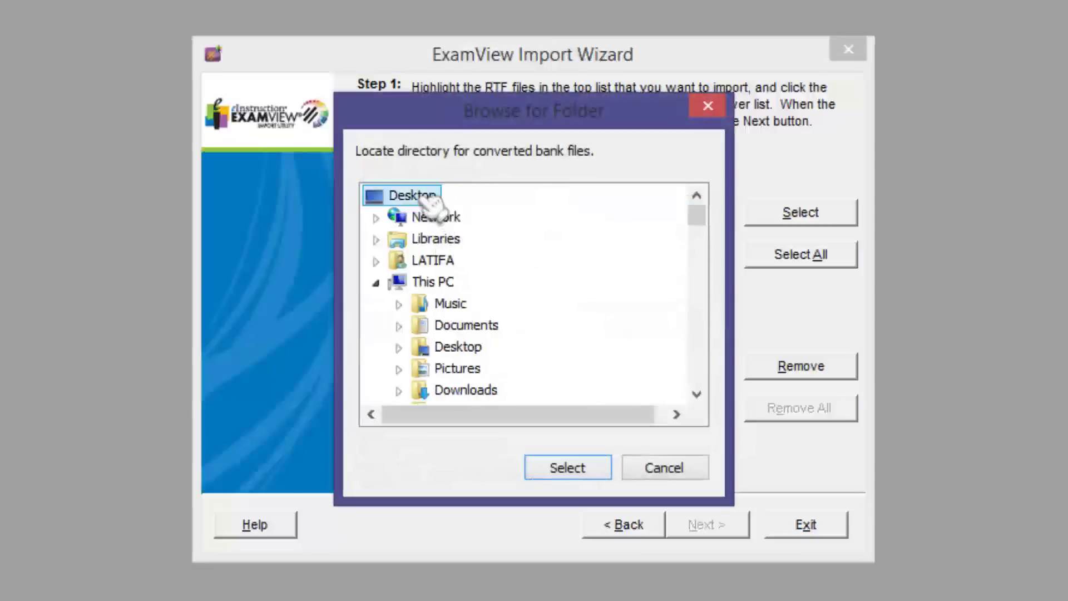
pyautogui.click(578, 473)
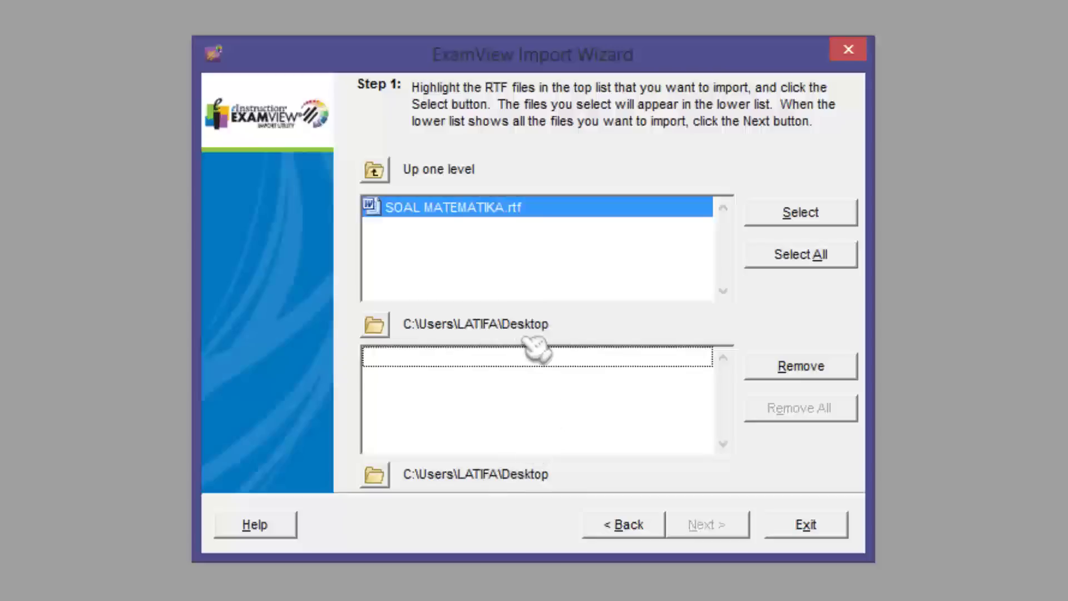
# Open SOAL MATEMATIKA.rtf from the Desktop folder to check its contents, and close it without saving.
pyautogui.click(498, 229)
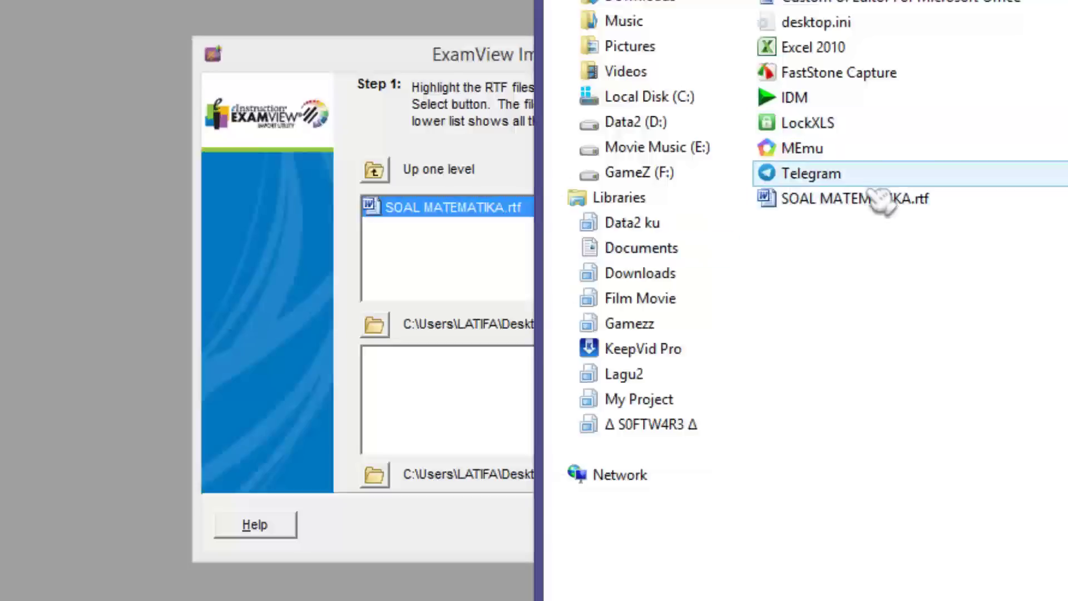
pyautogui.doubleClick(876, 206)
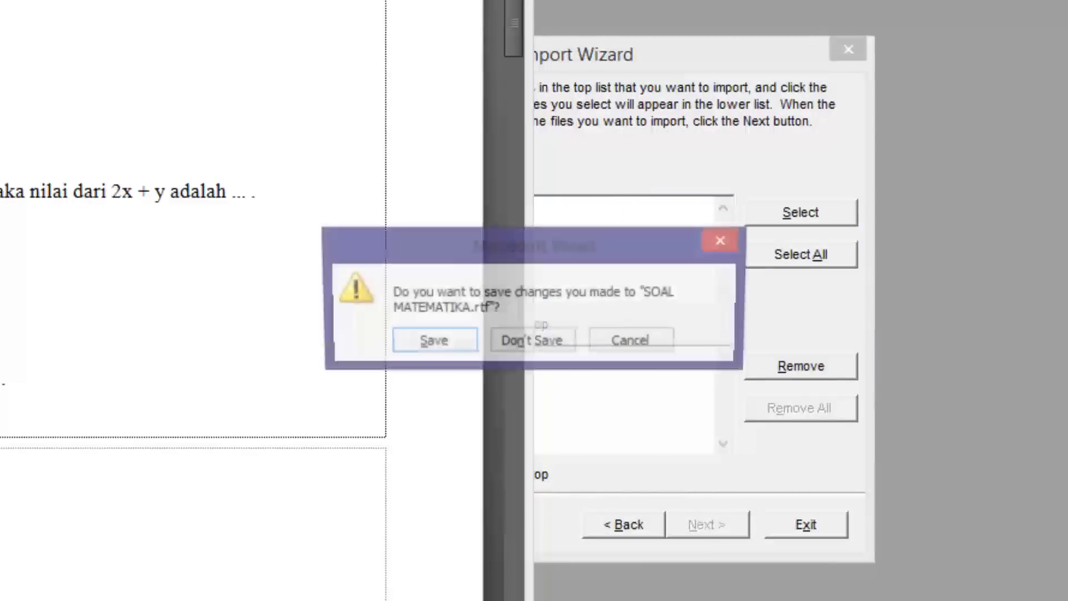
pyautogui.click(548, 340)
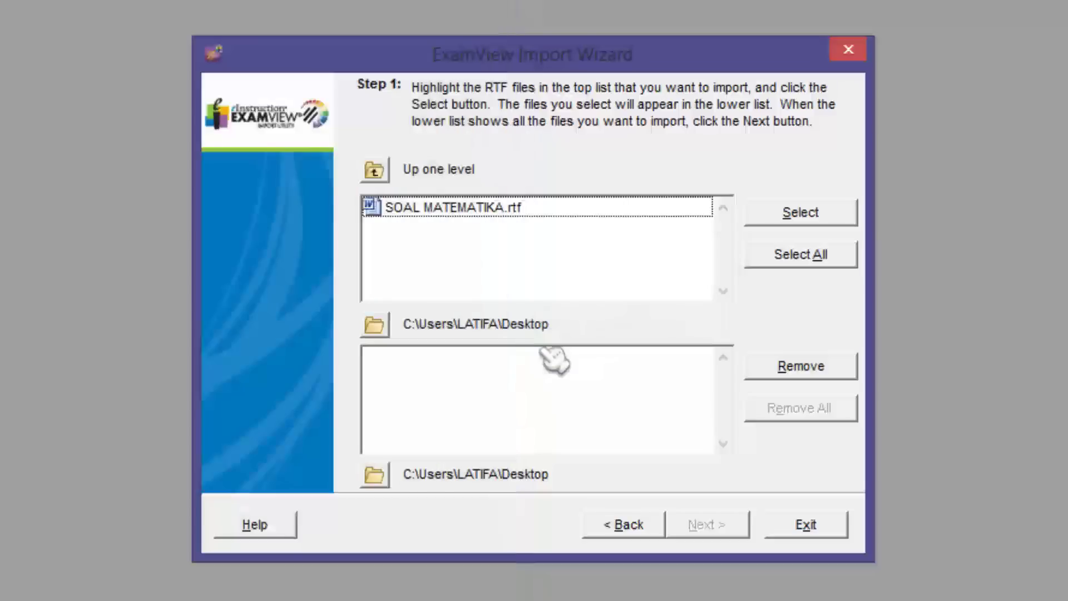
# Add SOAL MATEMATIKA.rtf to the list of files to import.
pyautogui.click(514, 210)
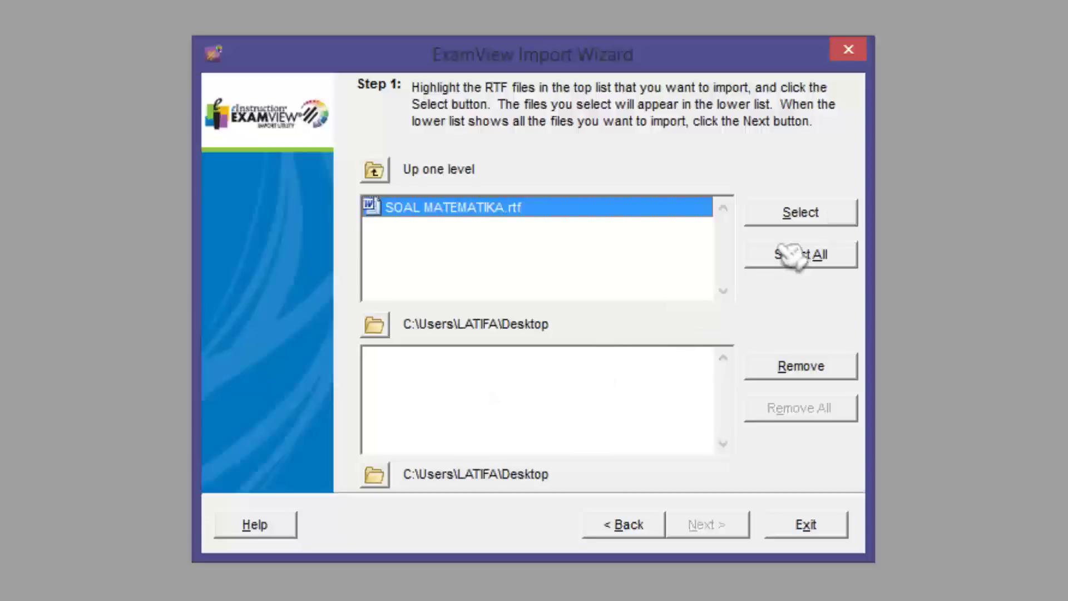
pyautogui.click(807, 215)
pyautogui.click(451, 358)
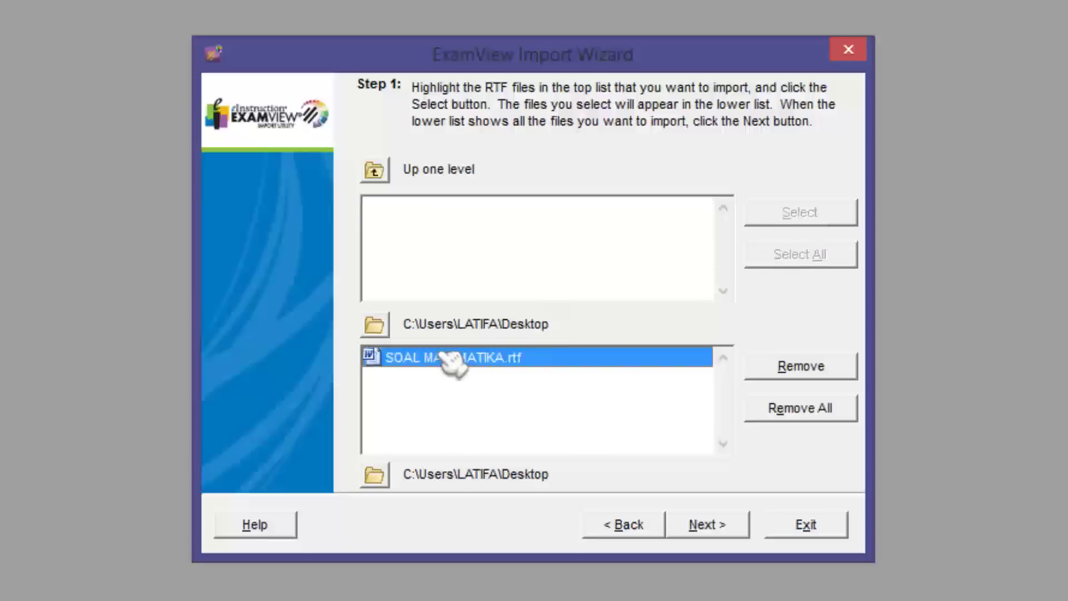
pyautogui.click(452, 212)
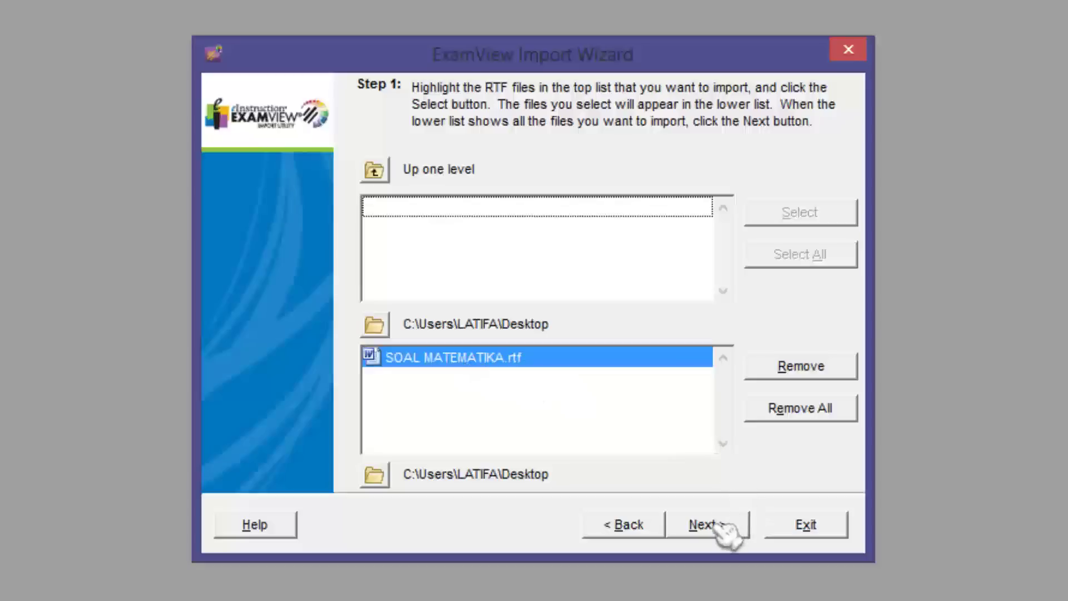
# Accept the default question bank preferences, fonts and styles, and keywords, and run the RTF import.
pyautogui.click(744, 528)
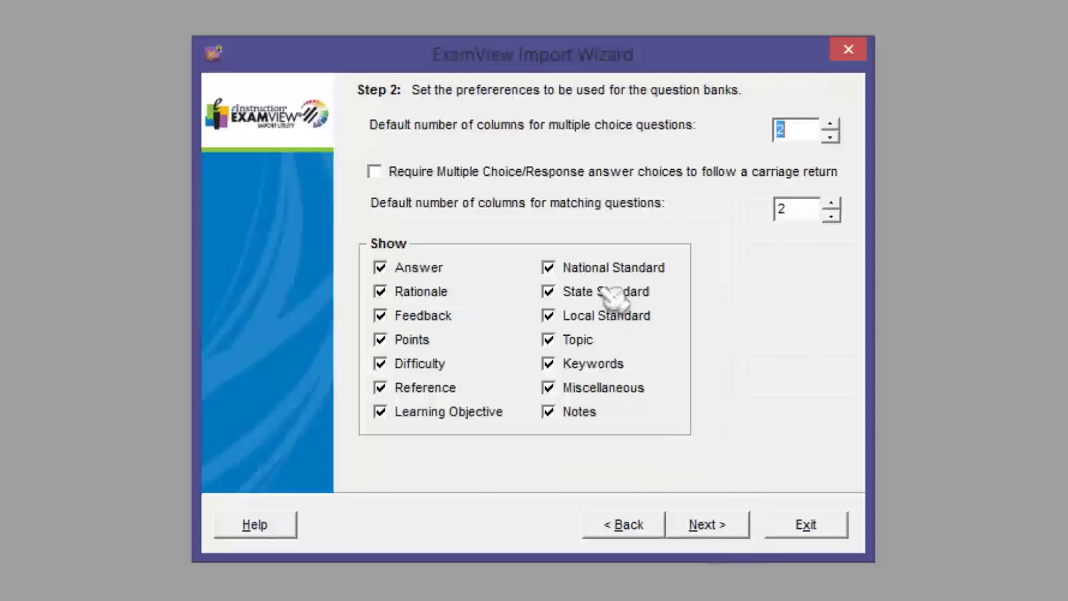
pyautogui.click(707, 525)
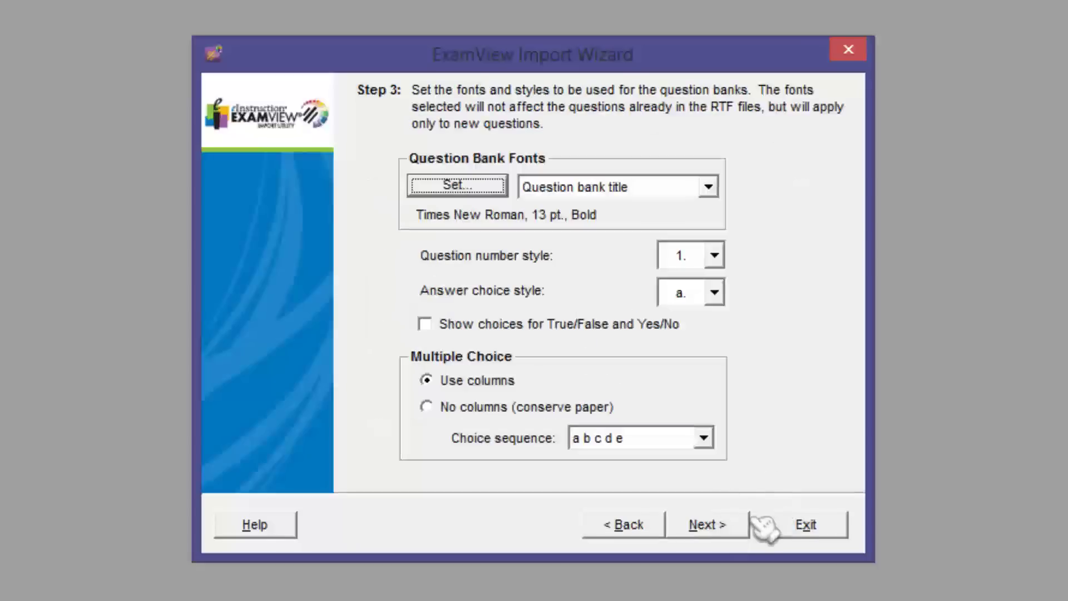
pyautogui.click(737, 526)
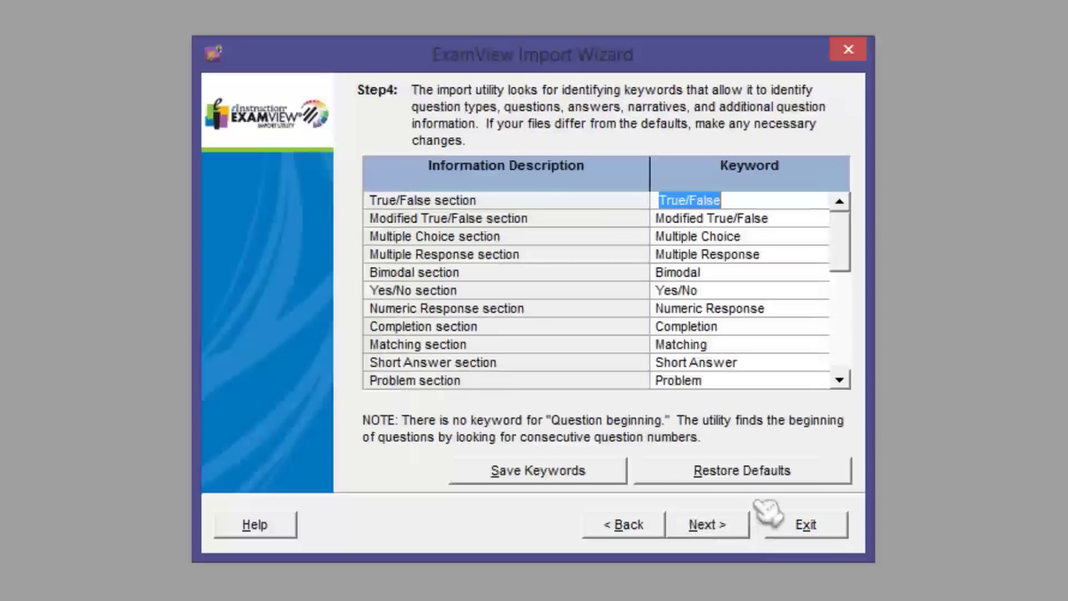
pyautogui.click(716, 527)
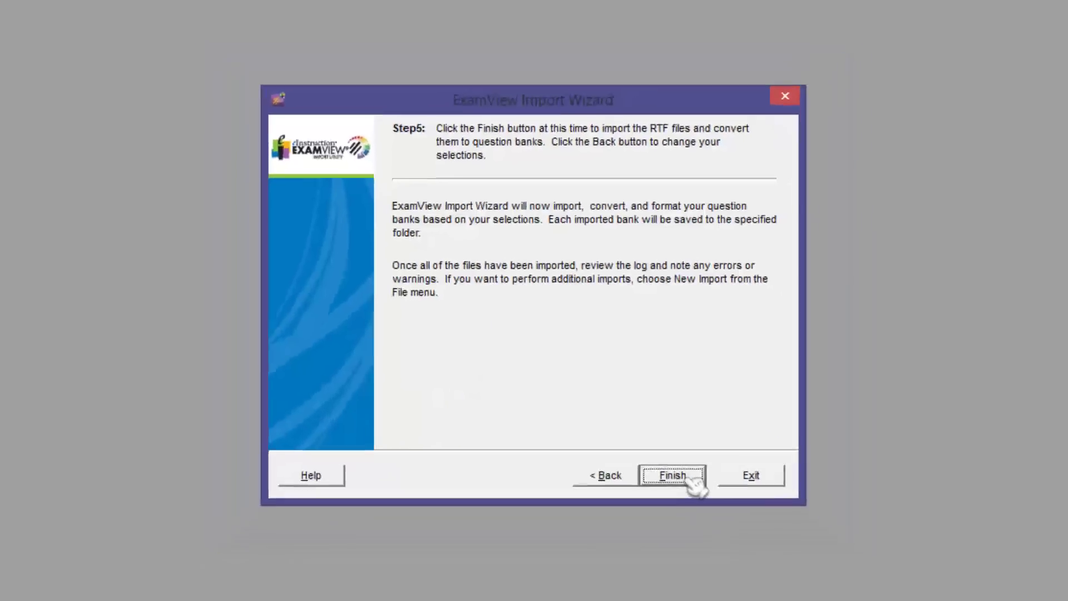
pyautogui.click(690, 477)
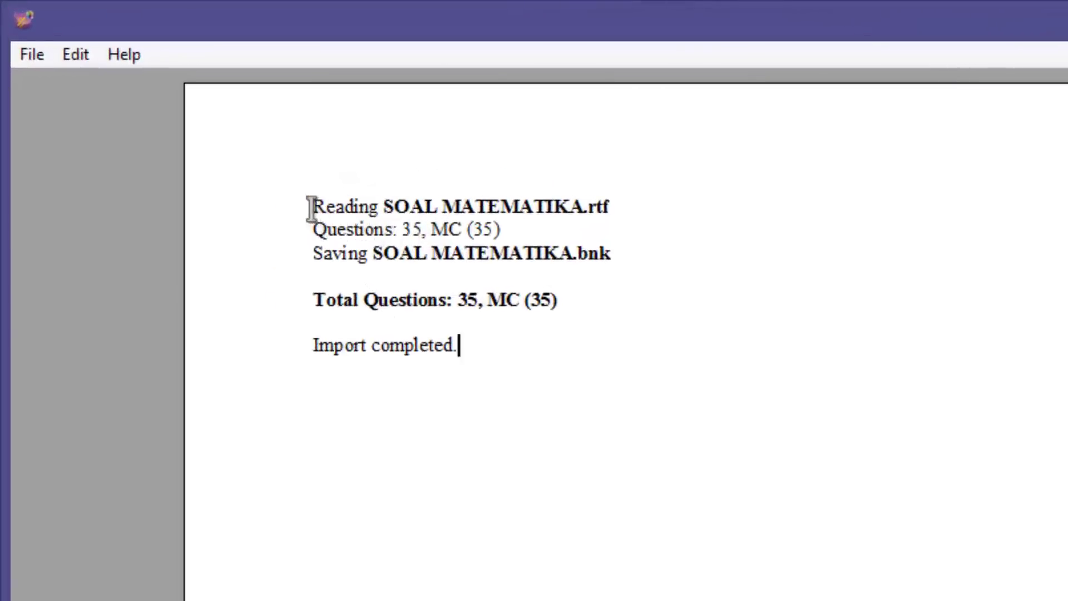
# Review the import report line by line, checking the source file, question counts, saved bank file and completion status.
pyautogui.moveTo(308, 208); pyautogui.dragTo(626, 204)
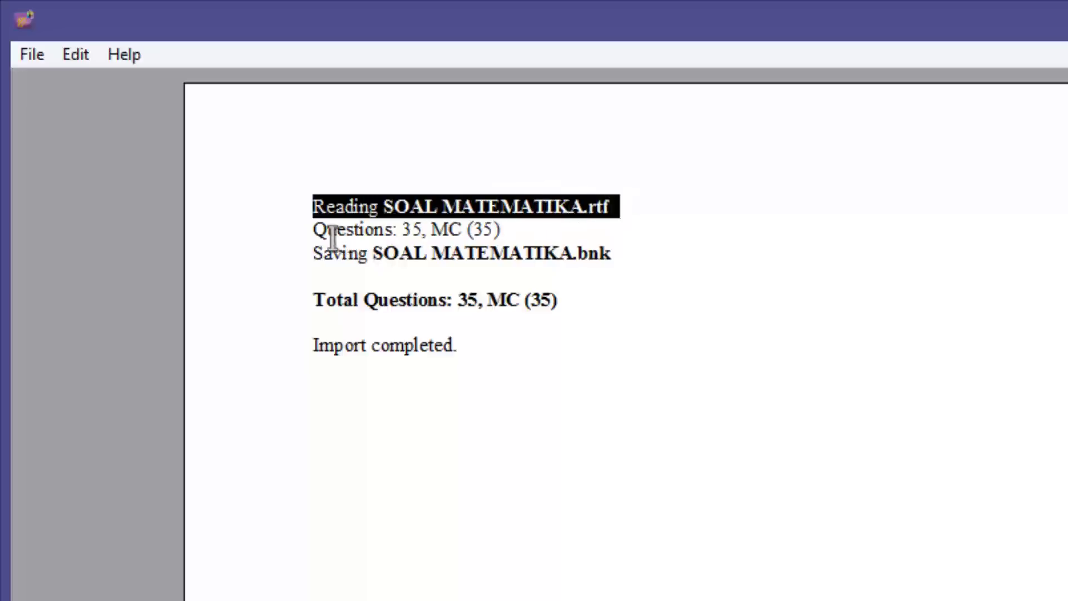
pyautogui.moveTo(308, 230); pyautogui.dragTo(388, 228)
pyautogui.moveTo(483, 227); pyautogui.dragTo(526, 227)
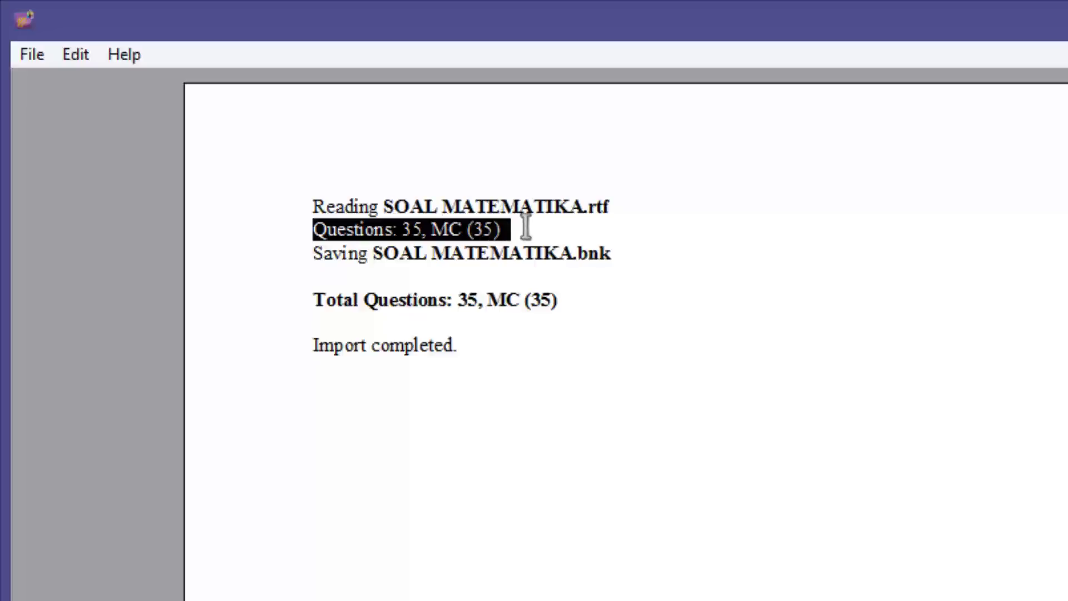
pyautogui.moveTo(312, 250); pyautogui.dragTo(637, 252)
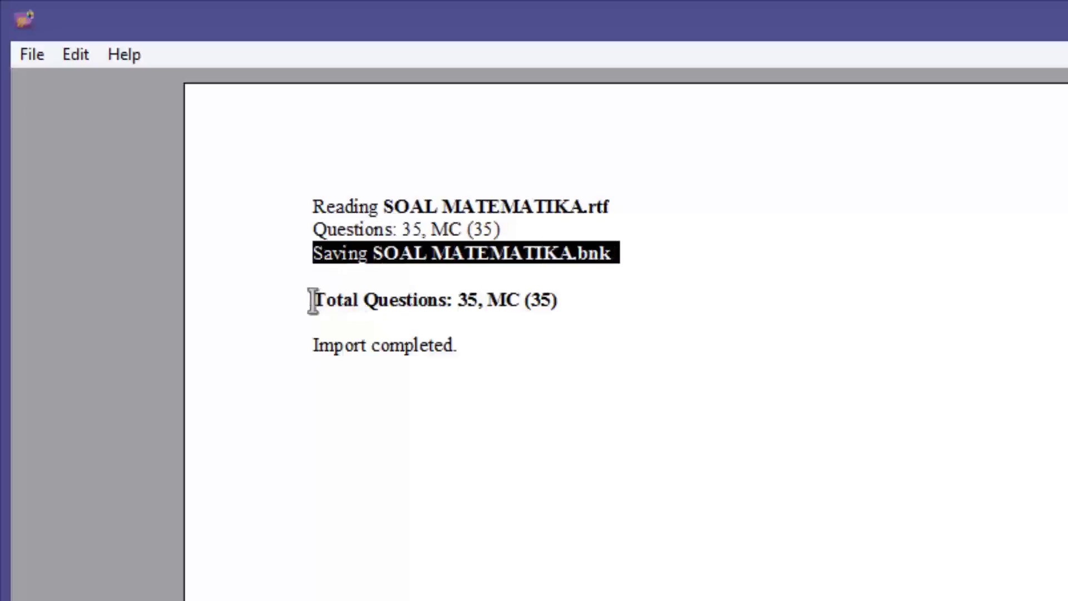
pyautogui.click(333, 301)
pyautogui.moveTo(334, 300); pyautogui.dragTo(485, 305)
pyautogui.click(568, 296)
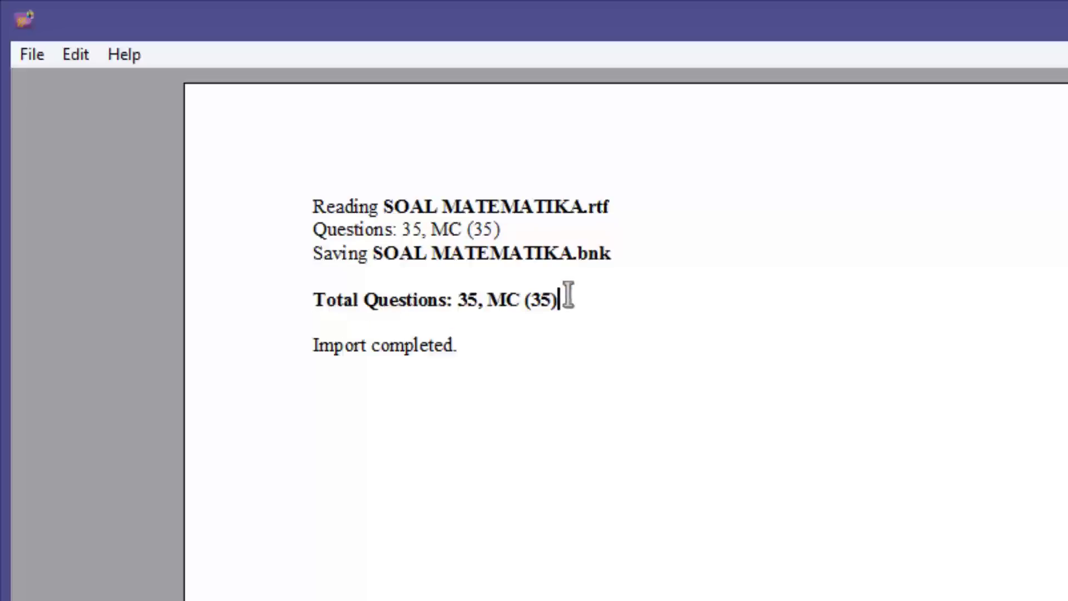
pyautogui.moveTo(309, 346); pyautogui.dragTo(488, 344)
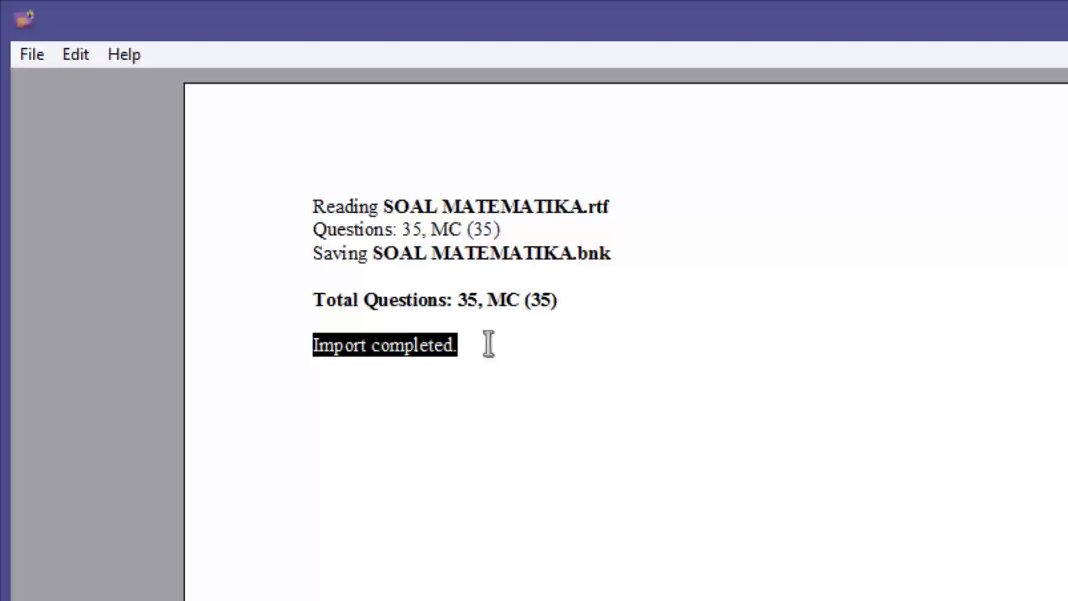
pyautogui.click(488, 344)
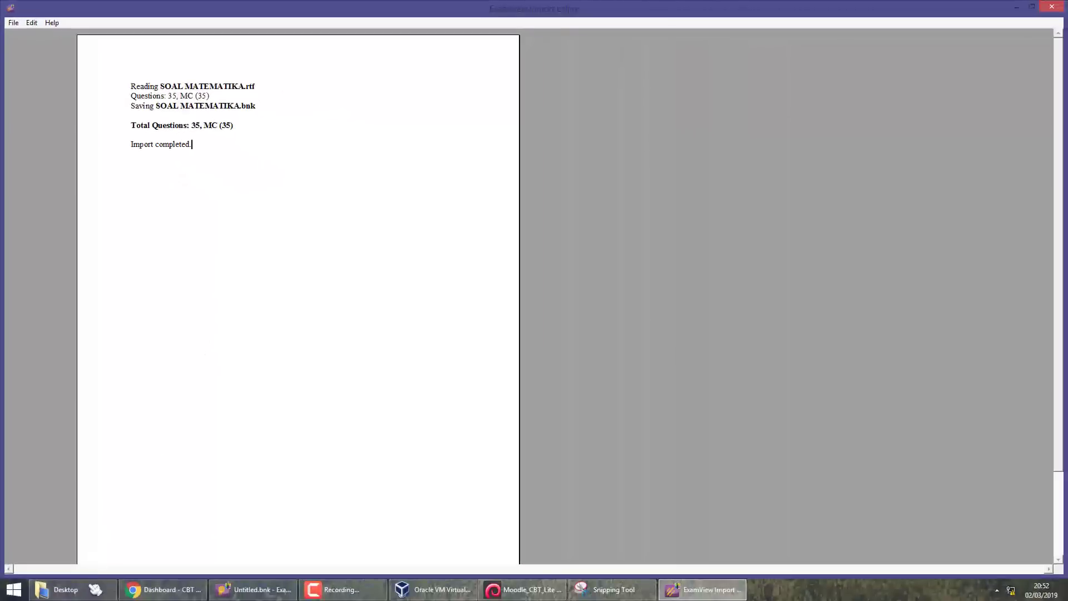
# Switch to the Desktop folder in File Explorer and open the converted question bank SOAL MATEMATIKA.bnk.
pyautogui.click(61, 589)
pyautogui.click(686, 254)
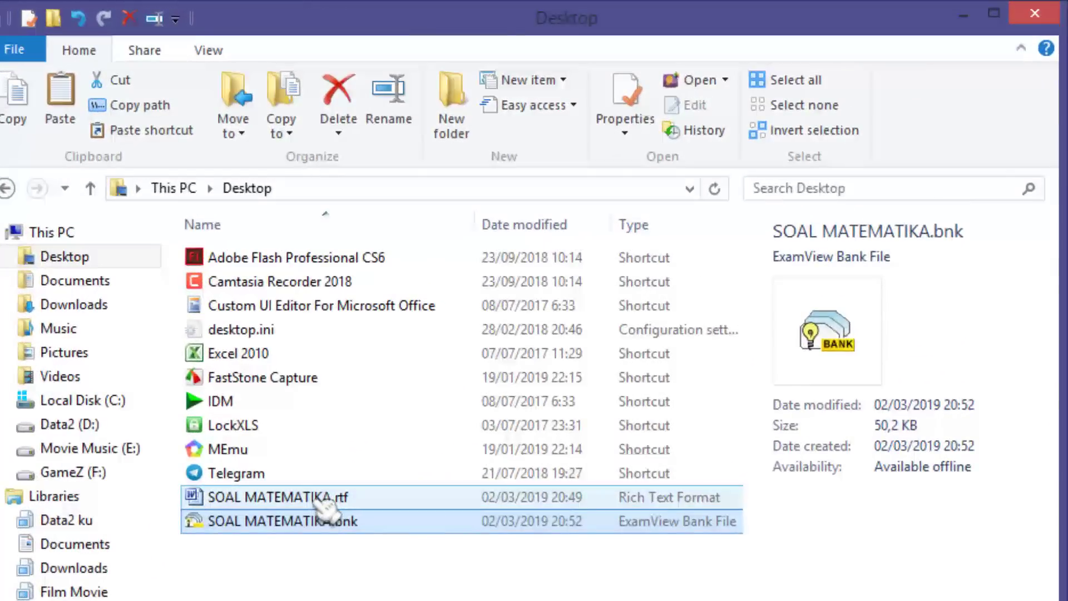
pyautogui.press('Up')
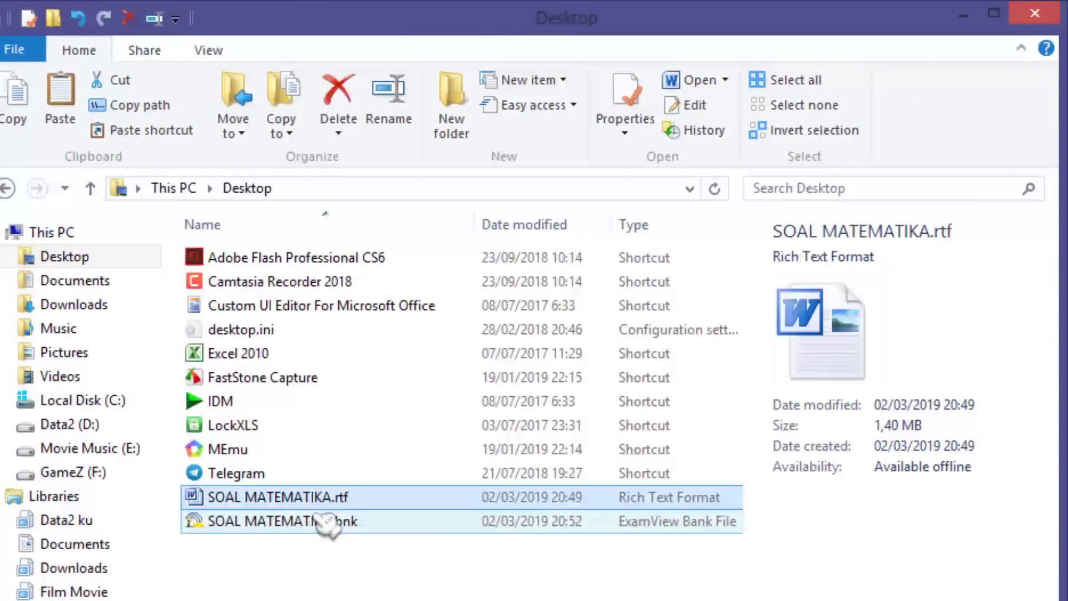
pyautogui.click(325, 523)
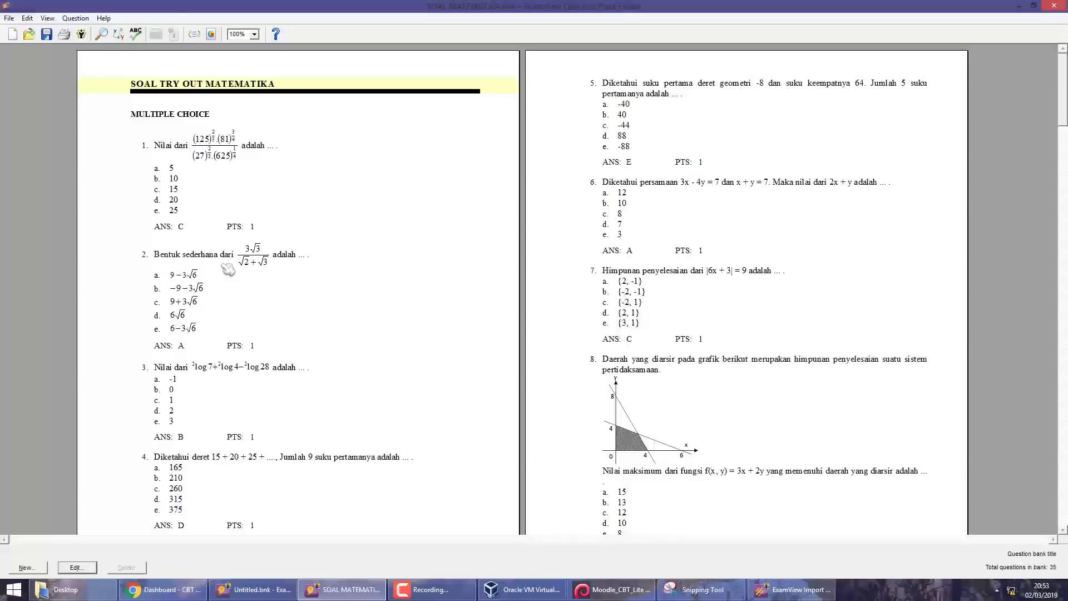
# Snap the question bank window to one half of the screen and open SOAL MATEMATIKA.rtf in Word beside it.
pyautogui.click(207, 189)
pyautogui.moveTo(355, 8); pyautogui.dragTo(2, 22)
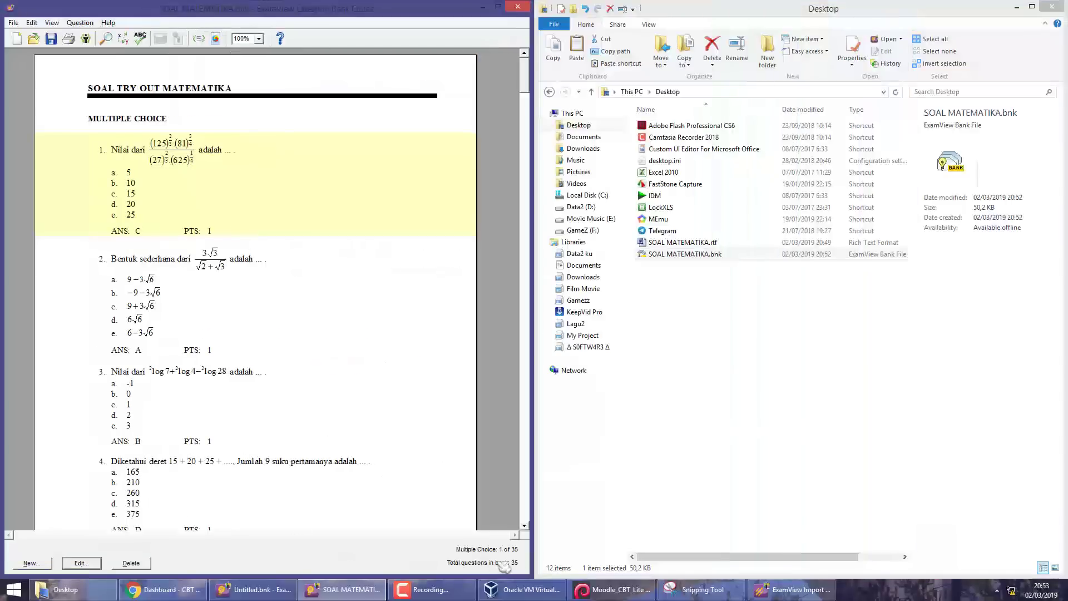
pyautogui.doubleClick(683, 242)
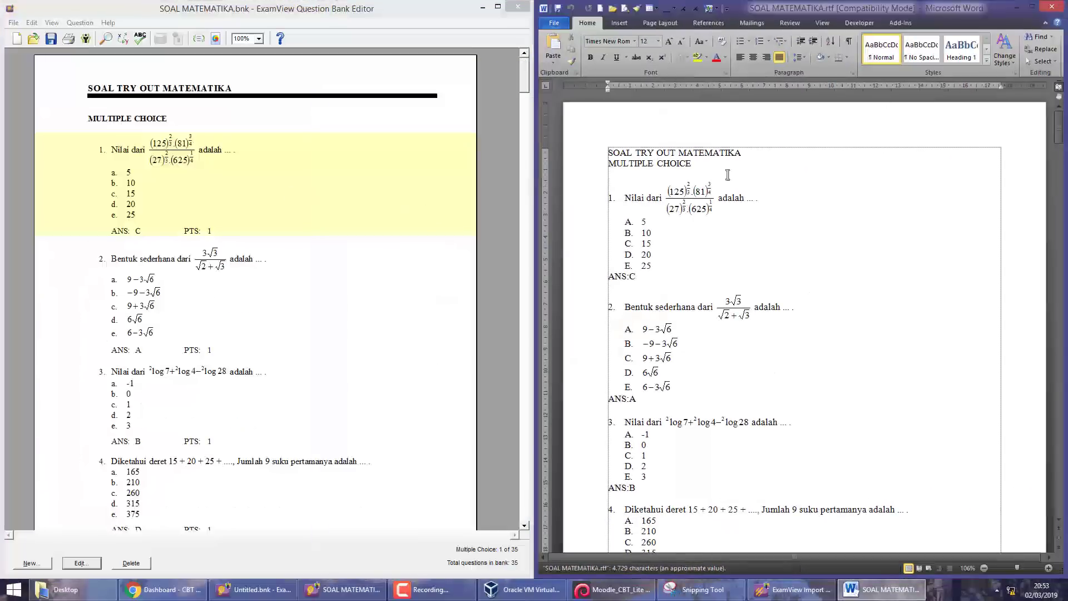
# Compare the first questions, answer options and answer keys in the question bank with those in the source RTF document.
pyautogui.click(713, 172)
pyautogui.click(265, 186)
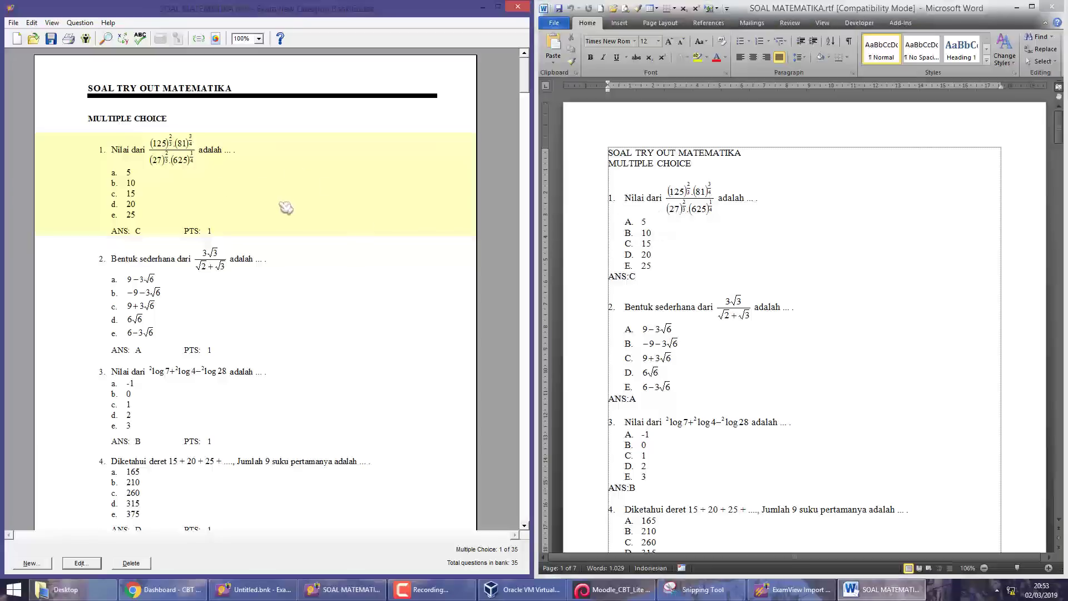
pyautogui.click(278, 289)
pyautogui.click(646, 305)
pyautogui.scroll(-3, 672, 305)
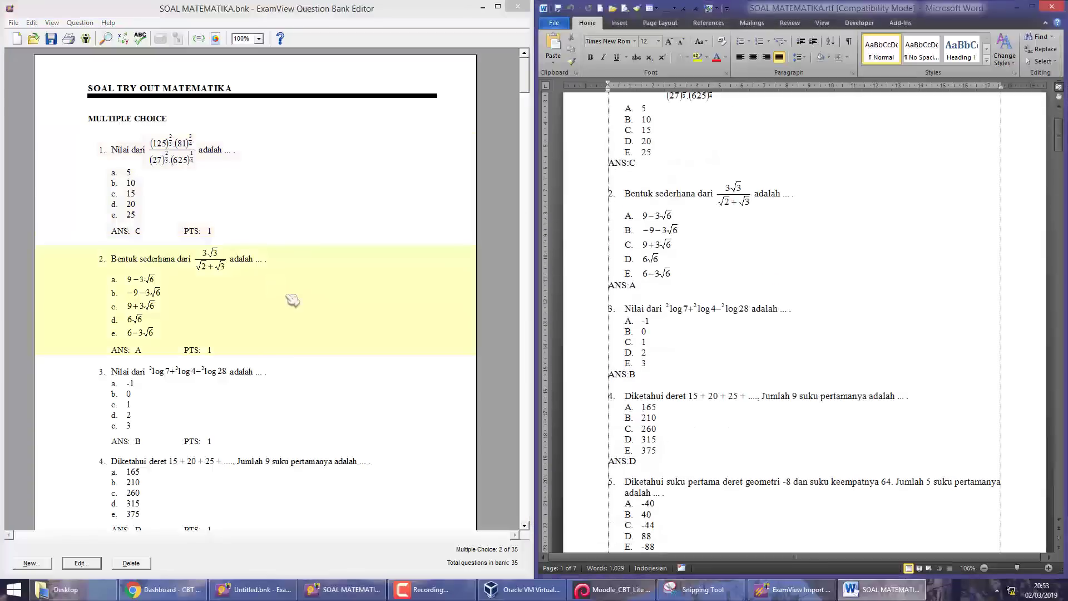
pyautogui.click(144, 236)
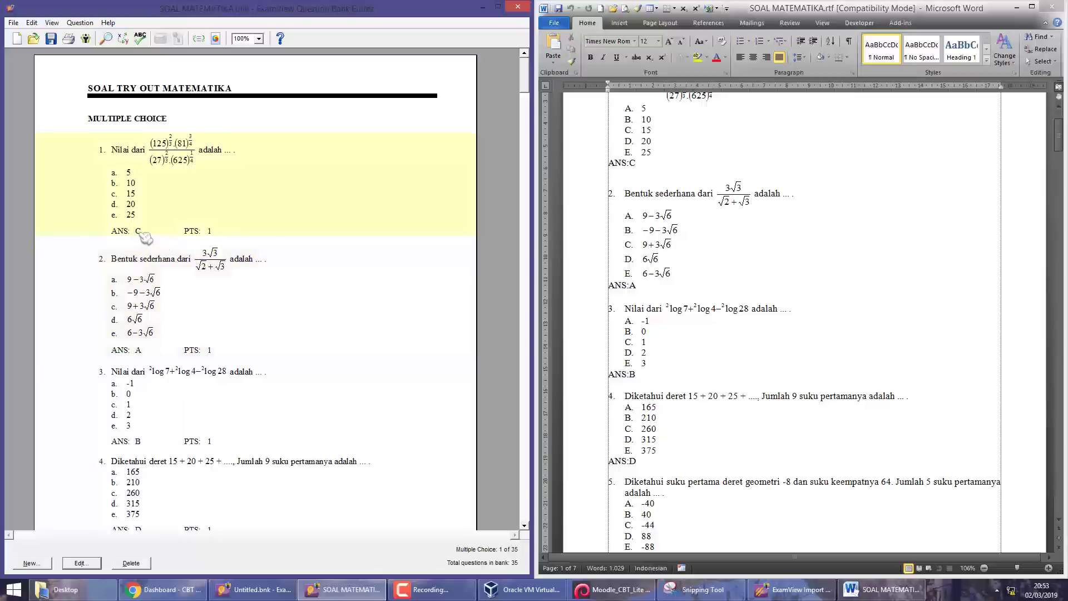
pyautogui.click(216, 327)
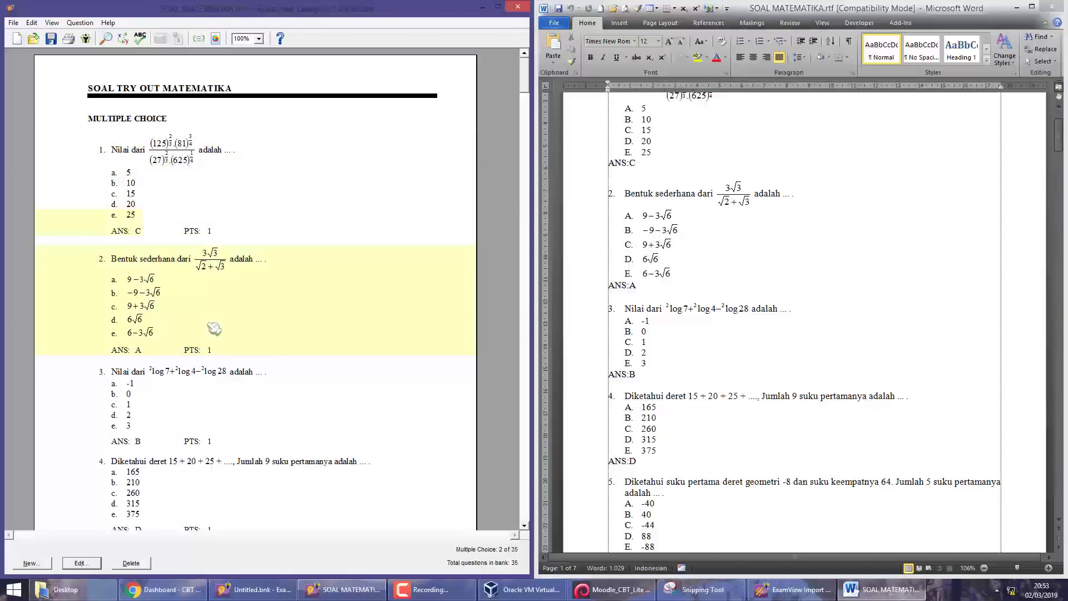
pyautogui.scroll(-3, 293, 326)
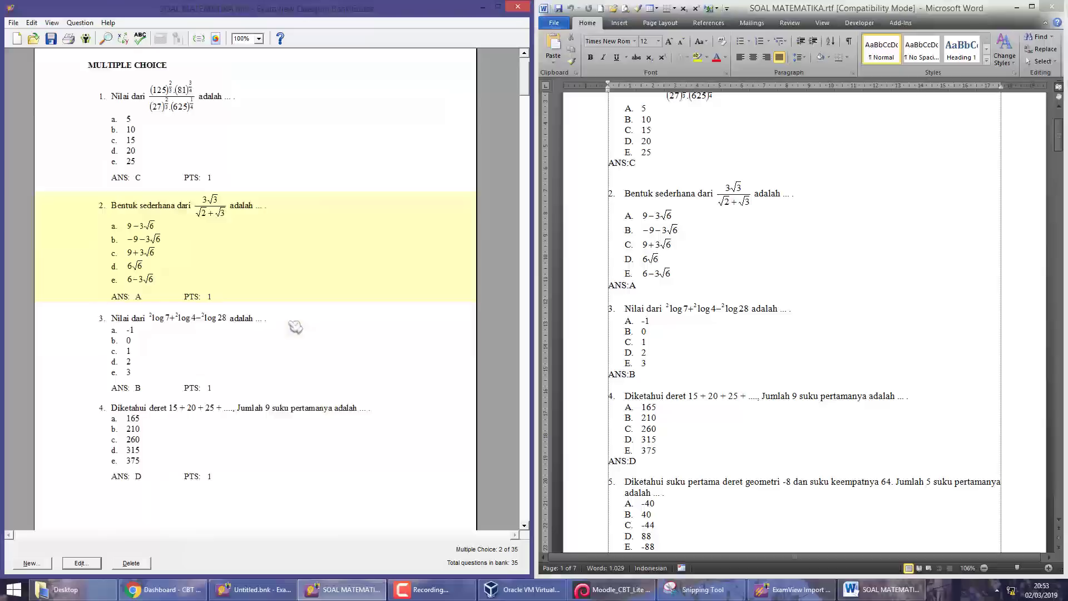
pyautogui.click(263, 308)
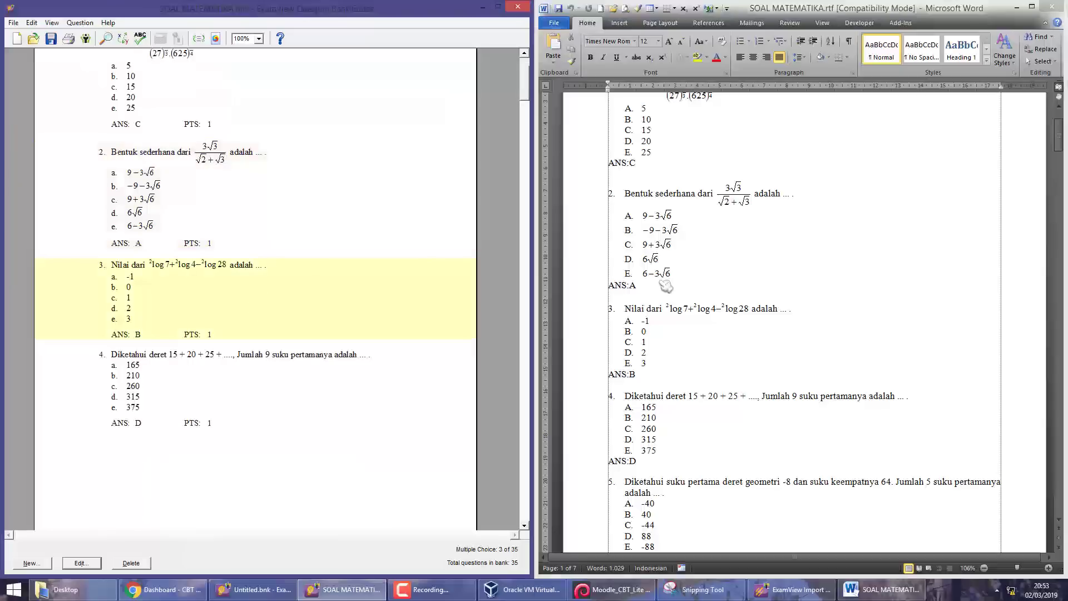
pyautogui.moveTo(640, 198); pyautogui.dragTo(782, 195)
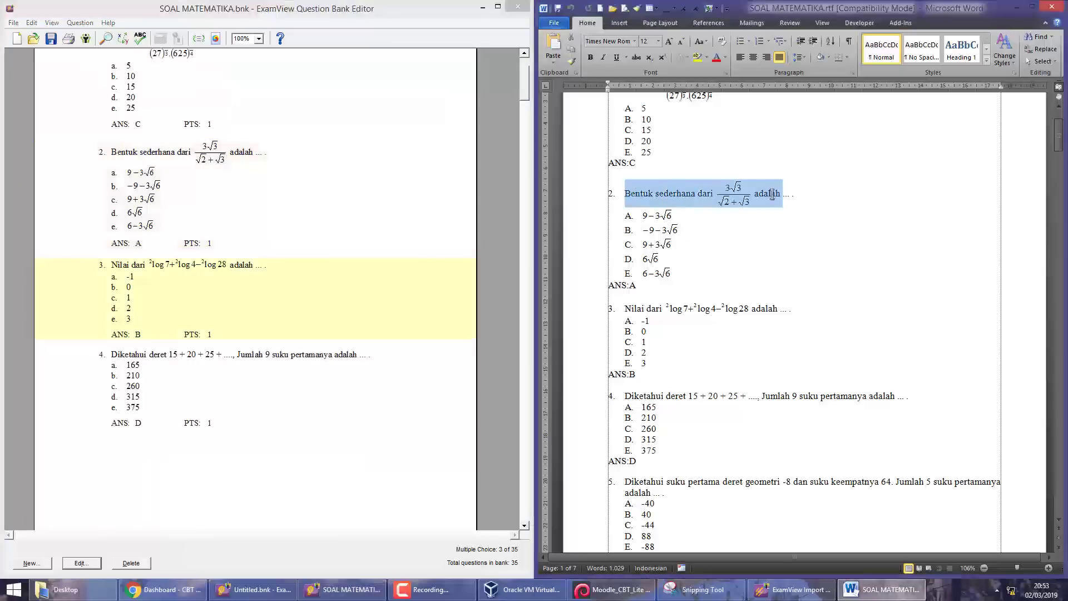
pyautogui.click(162, 469)
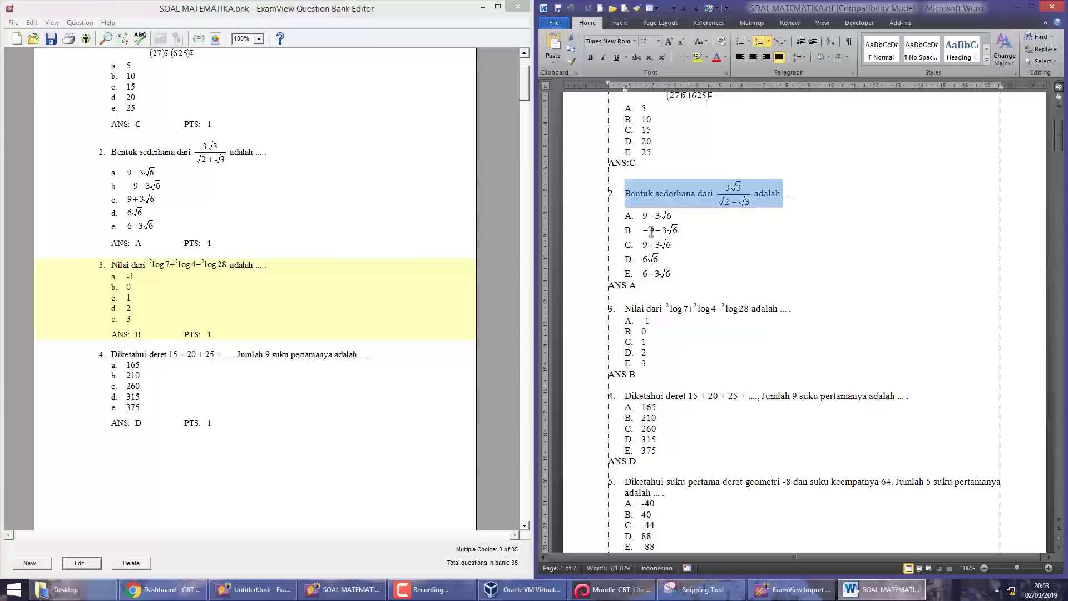
pyautogui.click(301, 323)
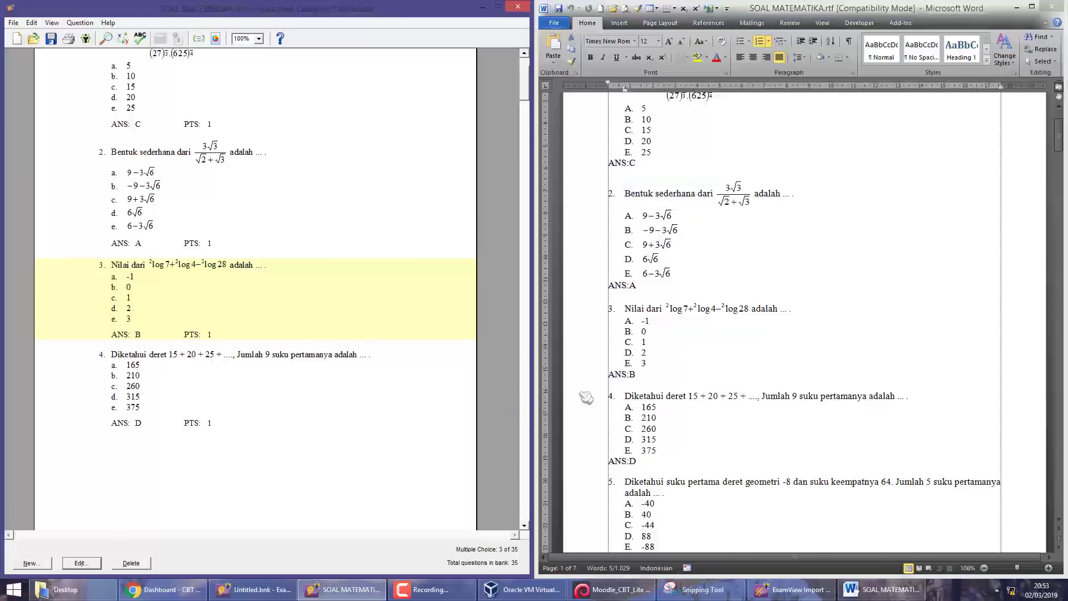